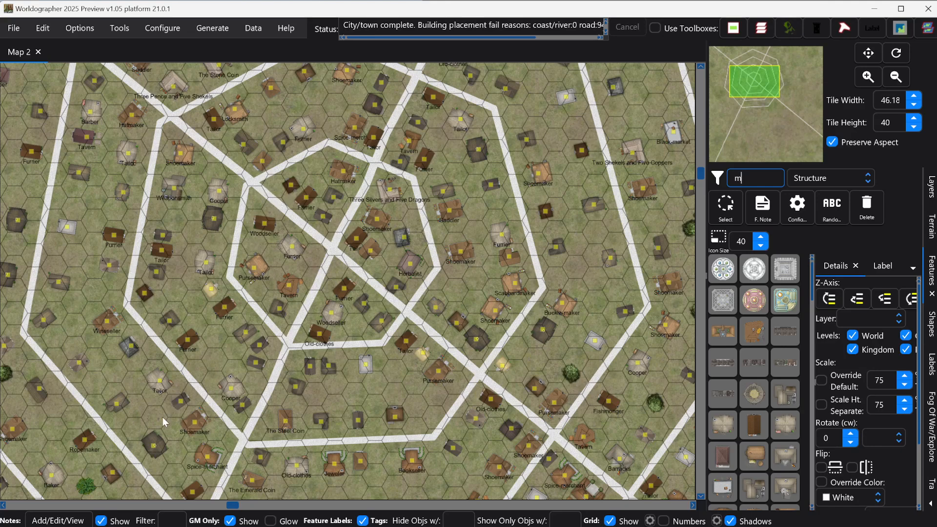
- Turn off the Notes Show option so the yellow markers disappear from every building
left_click(101, 521)
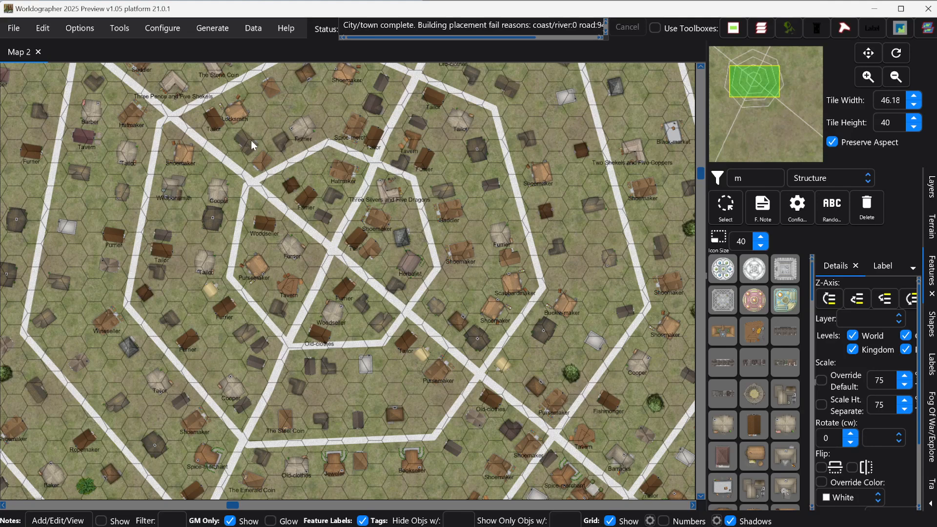
left_click(9, 28)
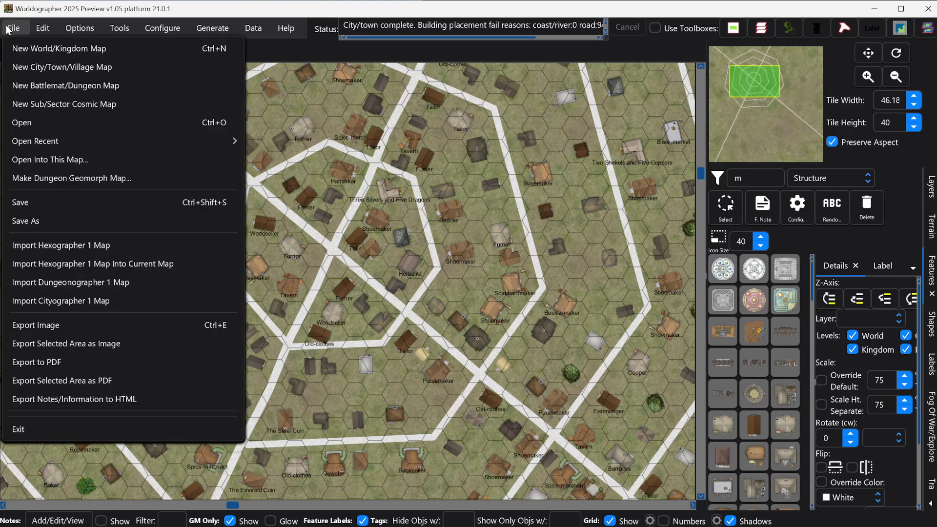
left_click(21, 70)
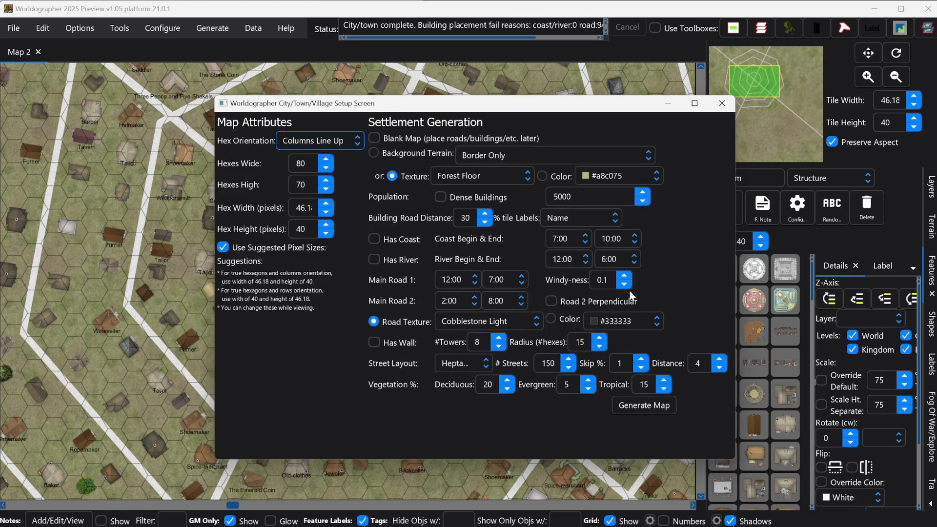
left_click(461, 363)
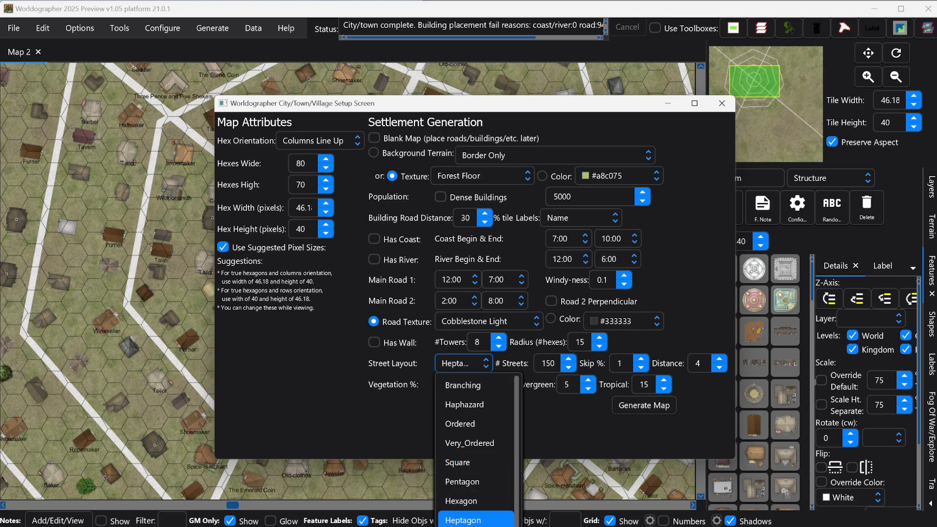
scroll(475, 483, "down", 1)
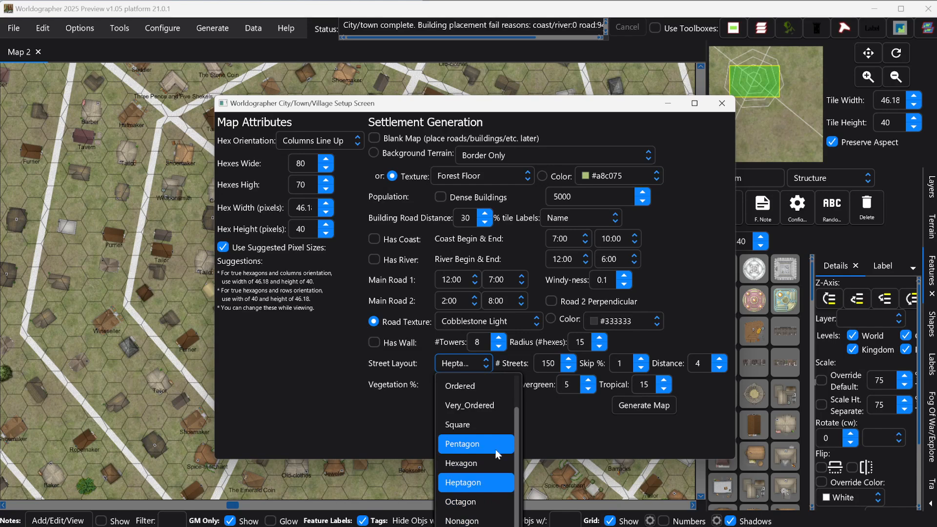
scroll(491, 444, "up", 1)
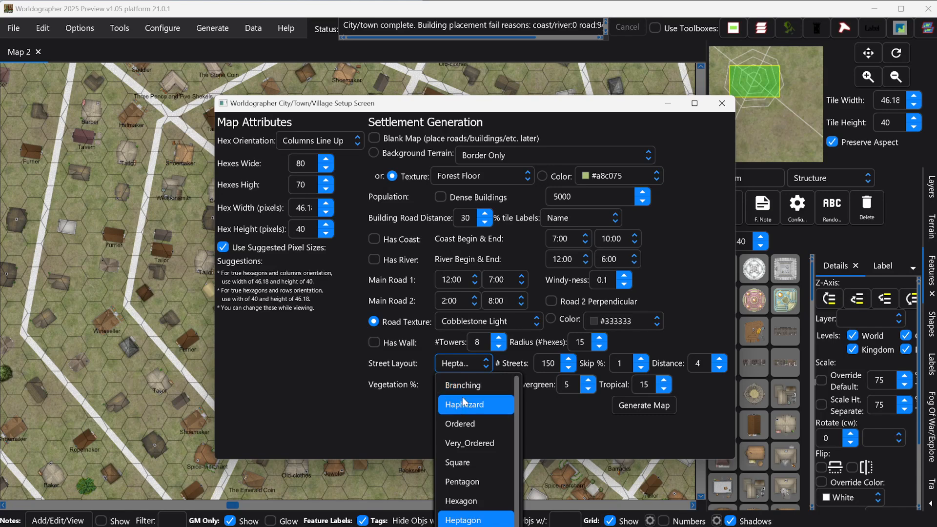
scroll(478, 420, "down", 2)
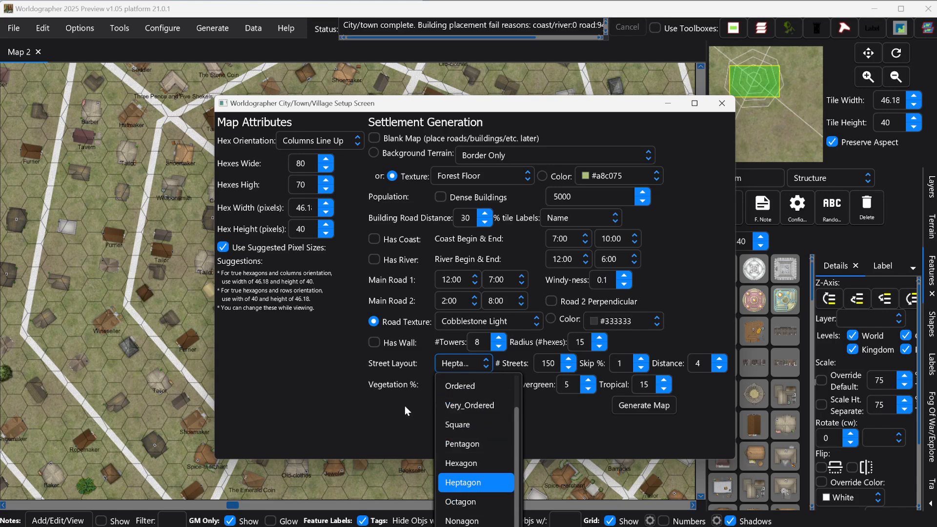
left_click(391, 409)
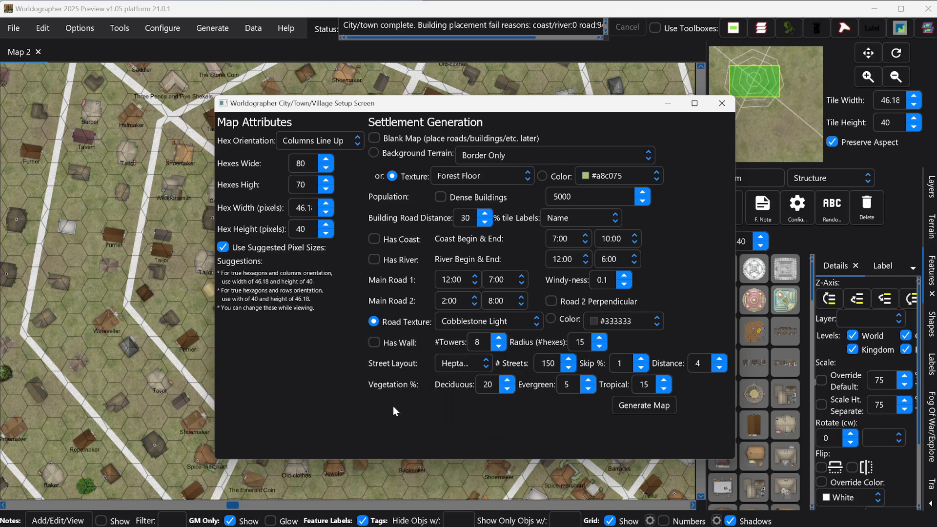
left_click(718, 100)
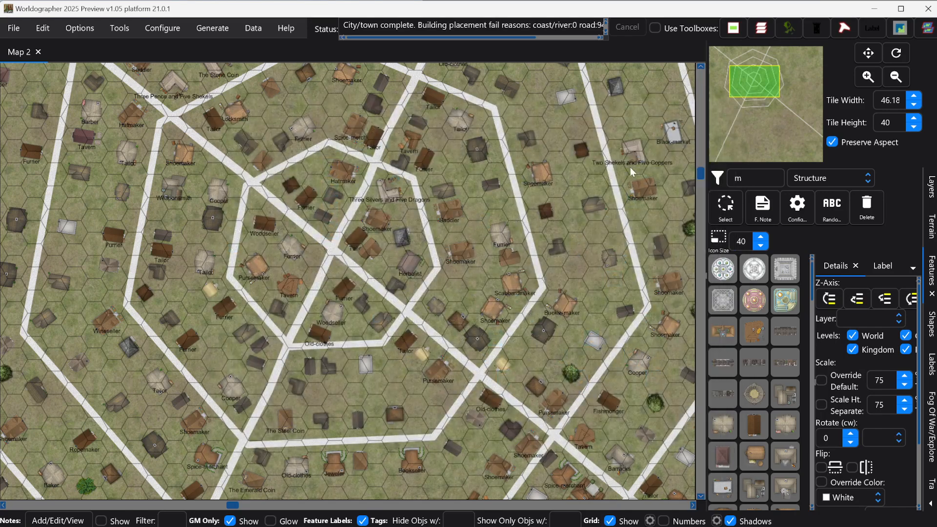
- Filter the feature icons by 'mediev' to show only medieval structures
left_click(753, 175)
type("ed")
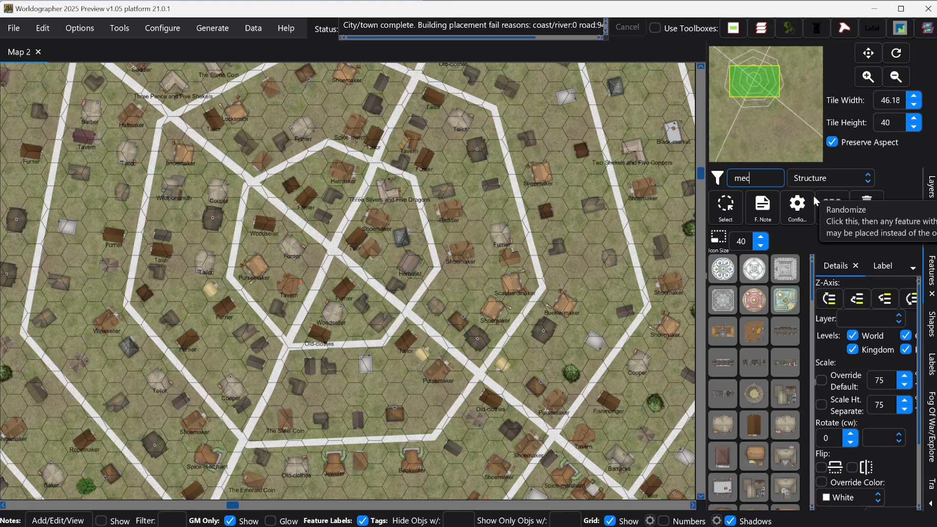
type("iv")
key("BackSpace")
key("BackSpace")
key("BackSpace")
type("diev")
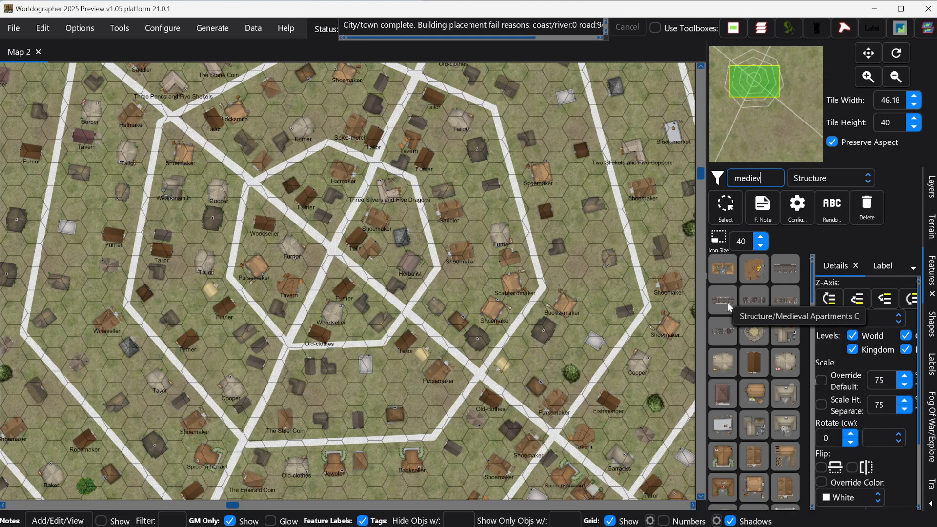
- Place a medieval building on the map below the centre
left_click(751, 268)
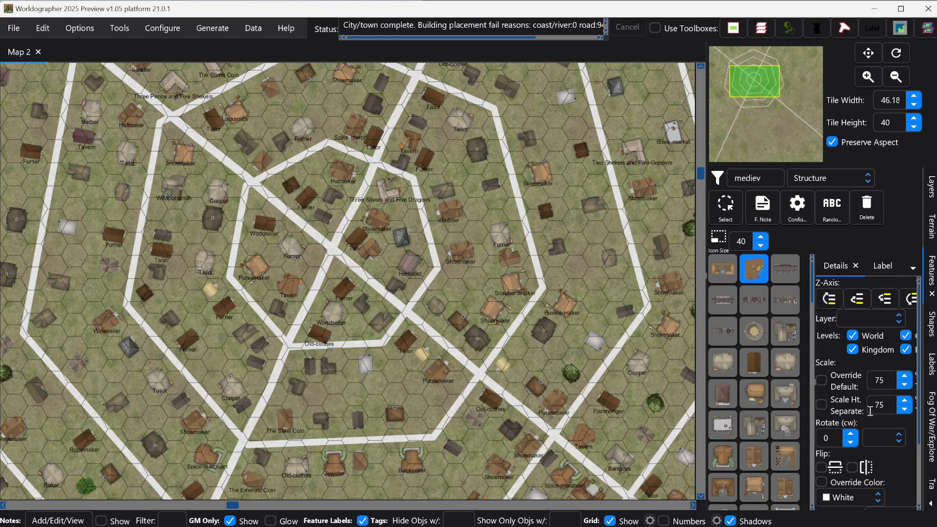
scroll(862, 413, "down", 3)
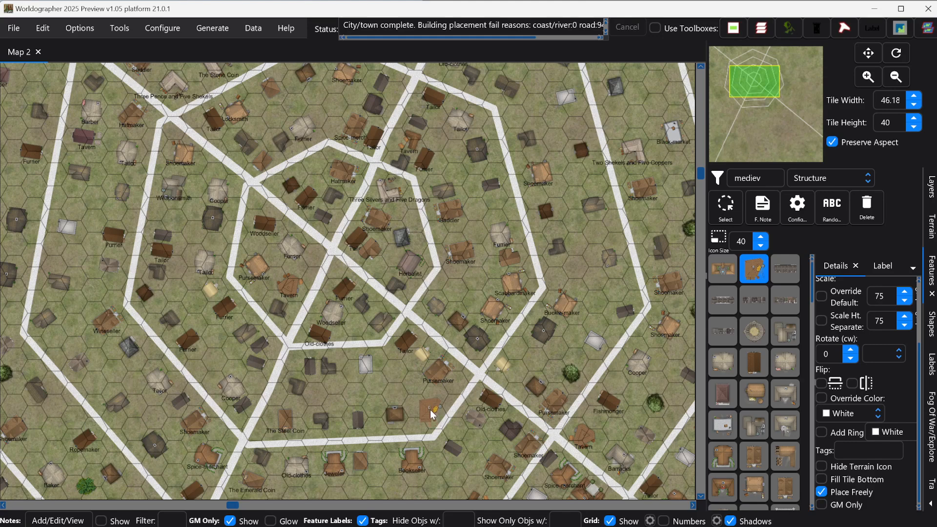
left_click(430, 409)
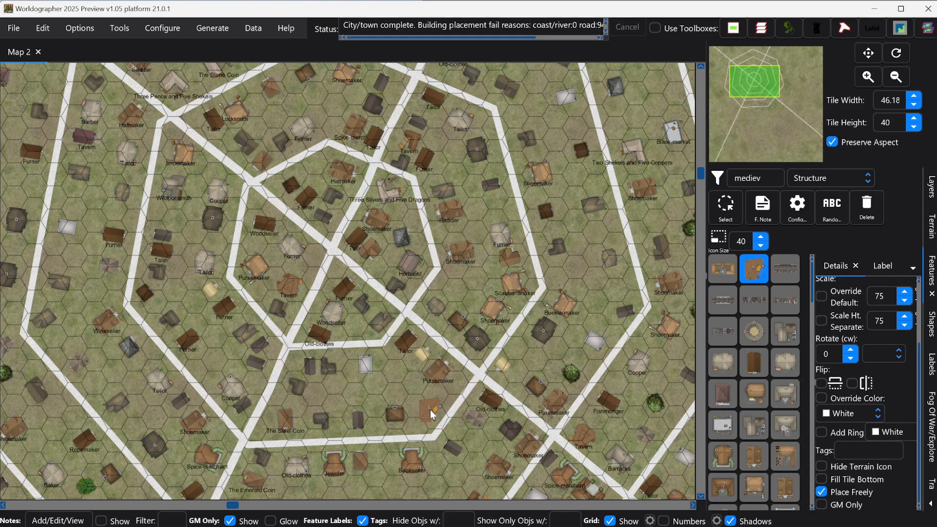
- Drag the Furrier building up beside the Saddler
left_click(725, 207)
left_click(458, 254)
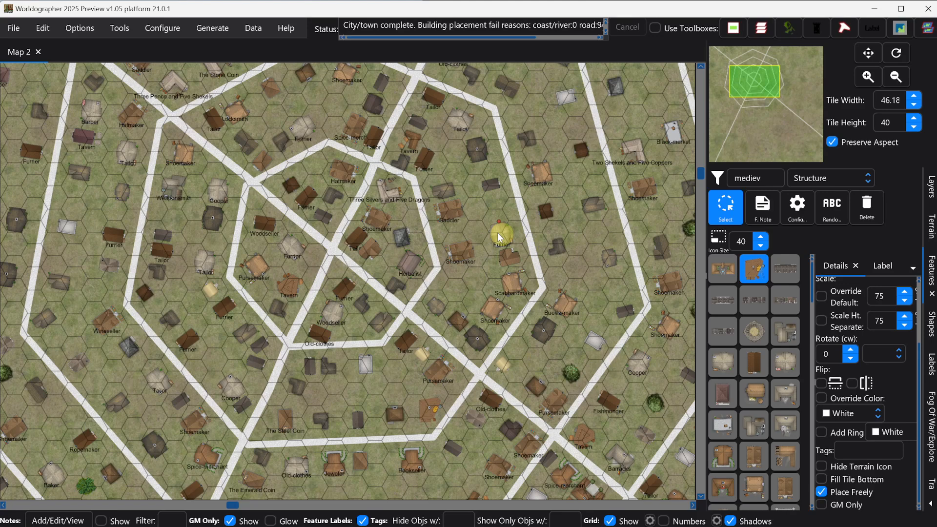
left_click_drag(497, 232, 497, 217)
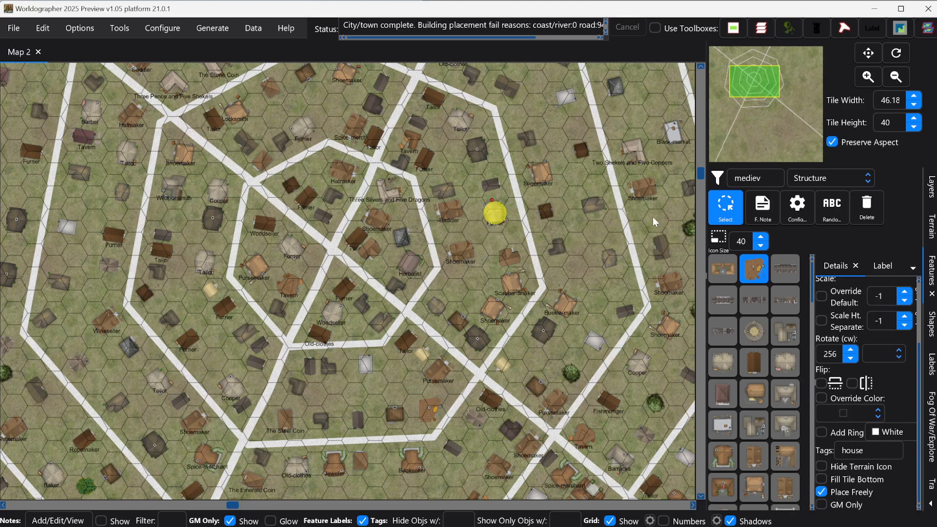
- Check the Furrier's generated staff list, then briefly show and re-hide the note markers
left_click(768, 209)
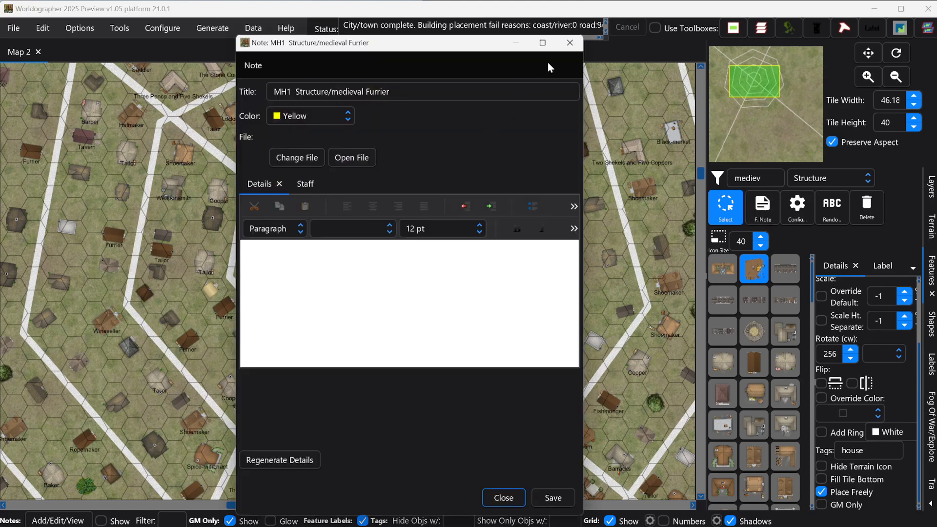
left_click(304, 185)
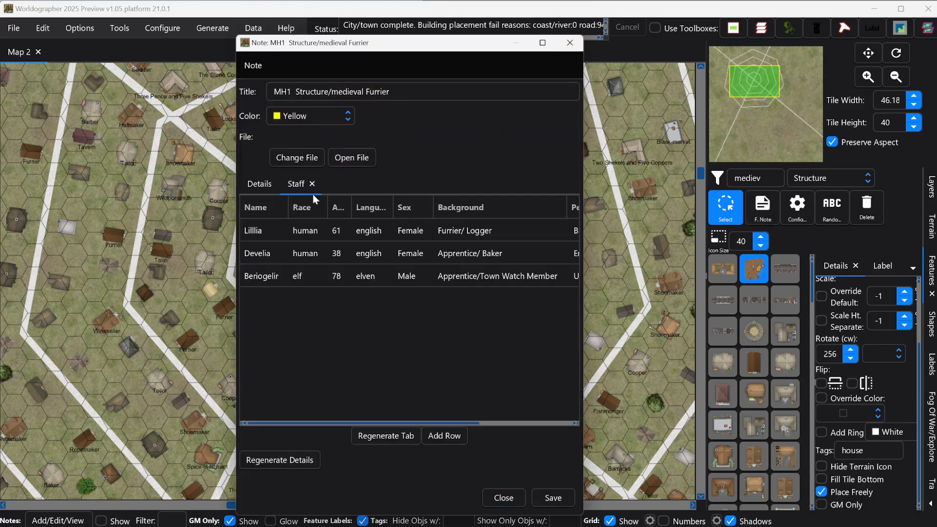
left_click(570, 42)
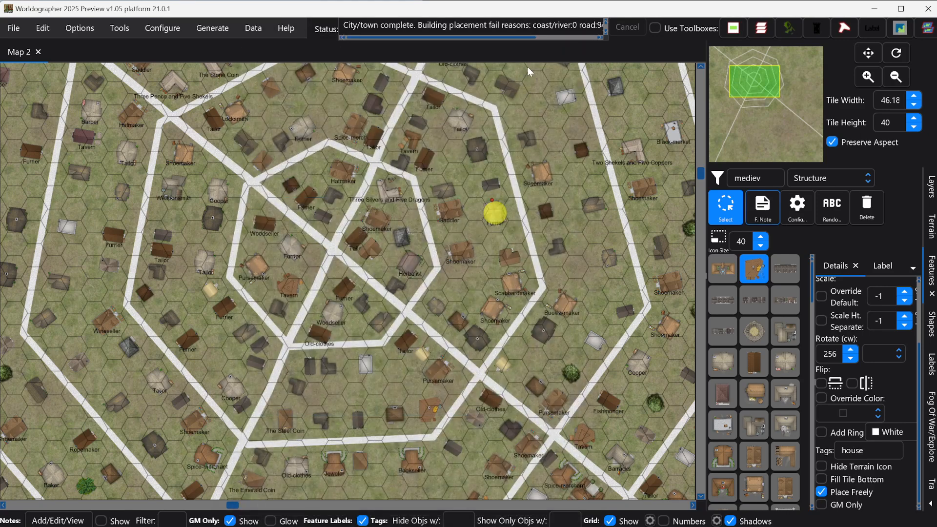
left_click(101, 521)
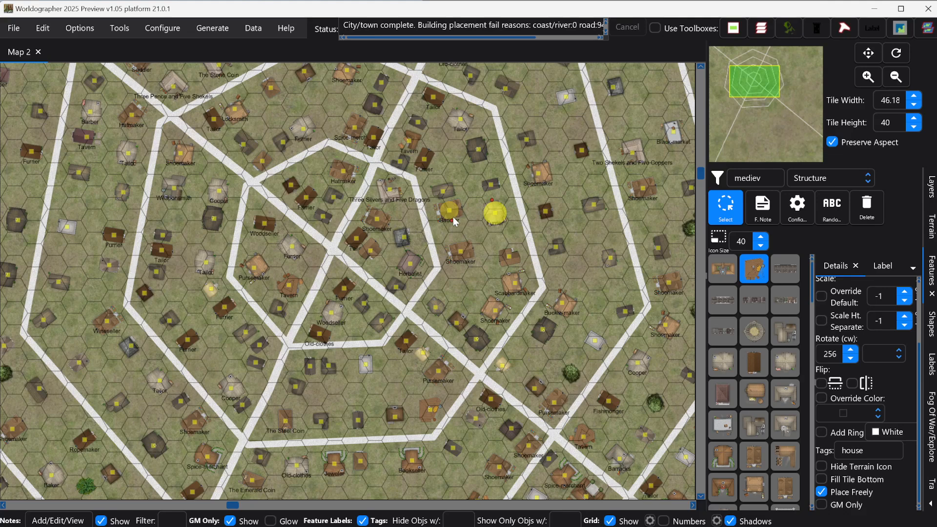
left_click(101, 521)
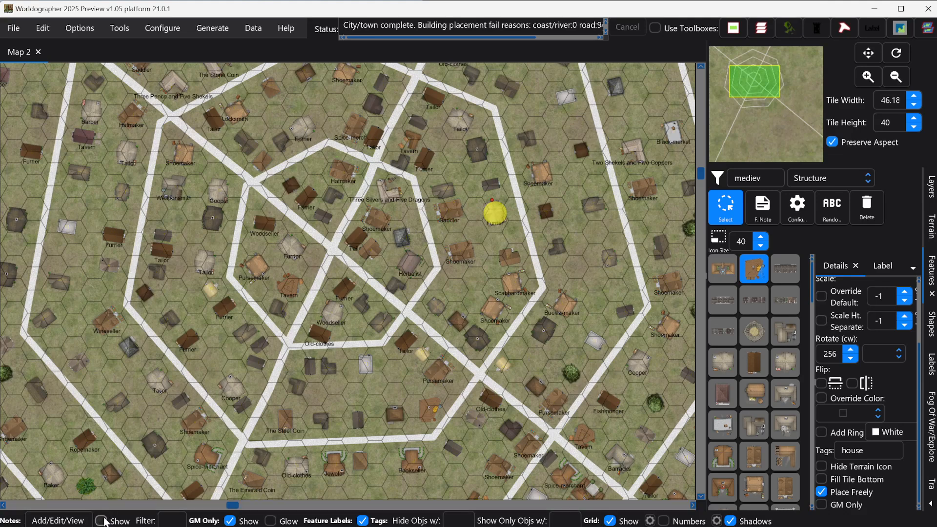
- Review the notes of the Tailor and The Steel Coin, including the Tailor's staff
left_click(70, 521)
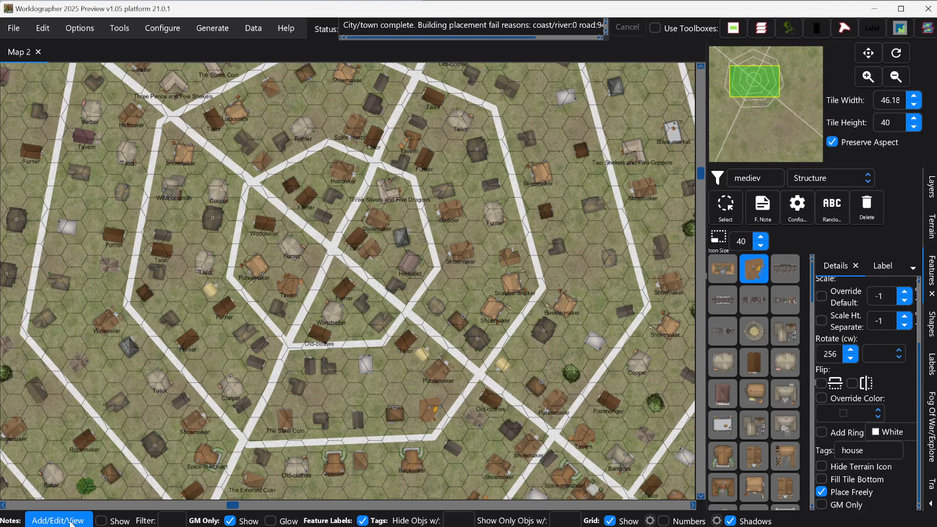
left_click(405, 343)
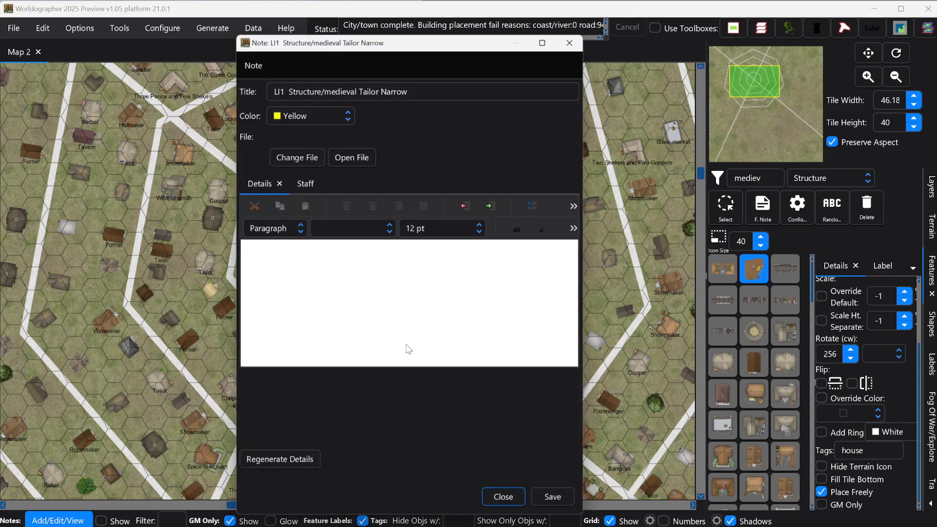
left_click(306, 186)
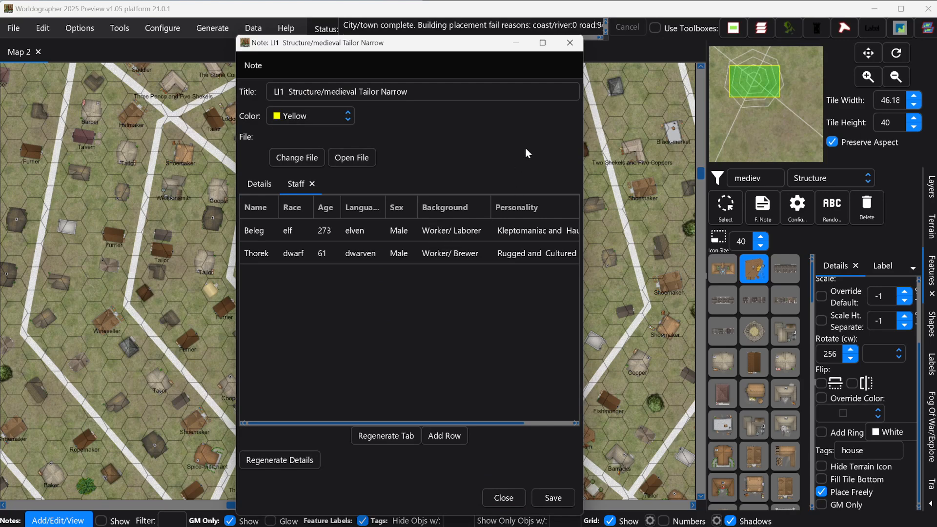
left_click(569, 43)
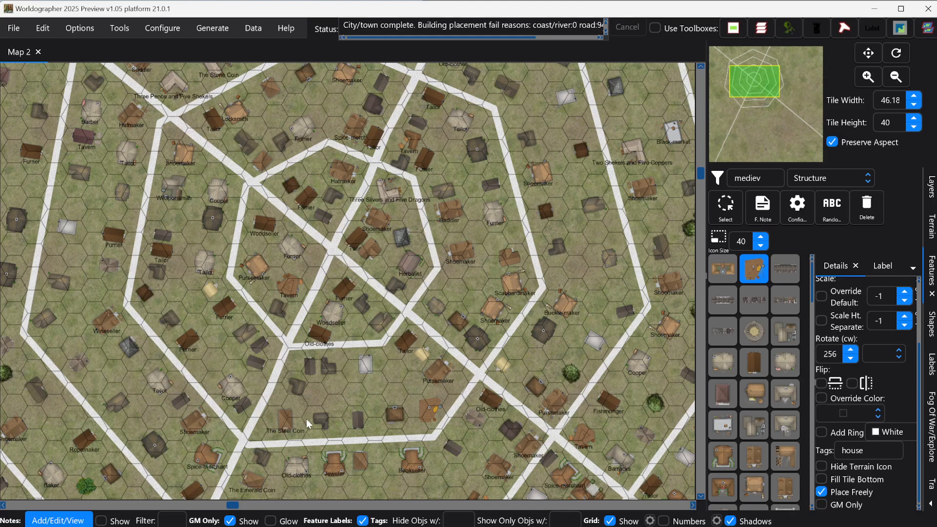
left_click(284, 420)
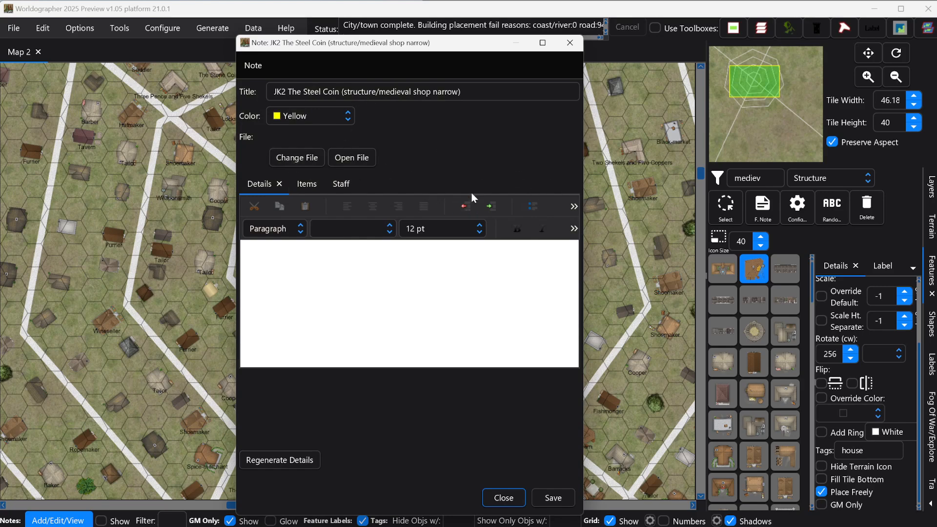
left_click(568, 47)
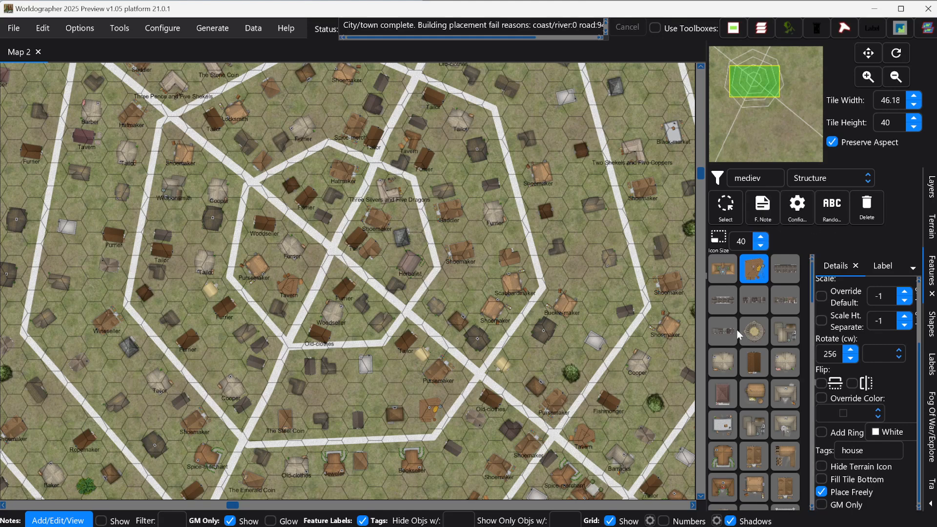
- Raise the feature palette icon size to 62 and bring up the Configure menu
left_click(761, 237)
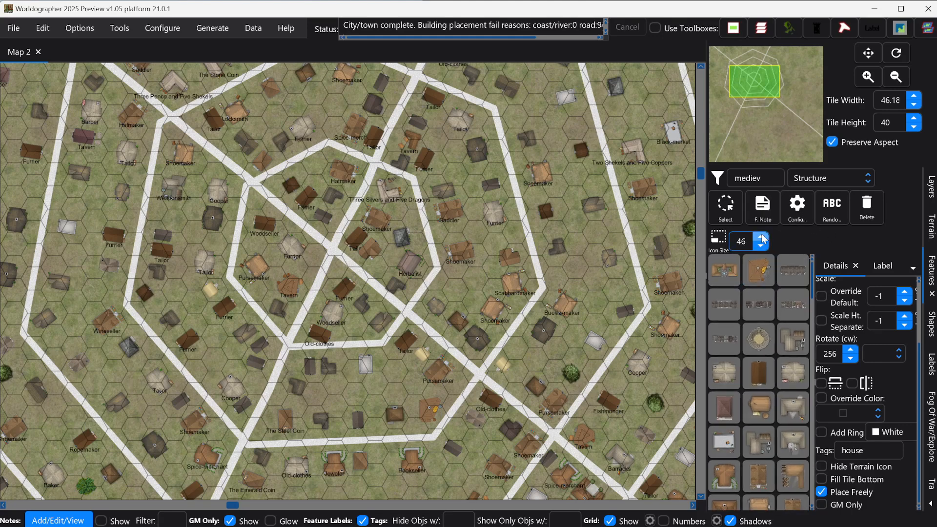
left_click(762, 237)
left_click(762, 238)
left_click(762, 237)
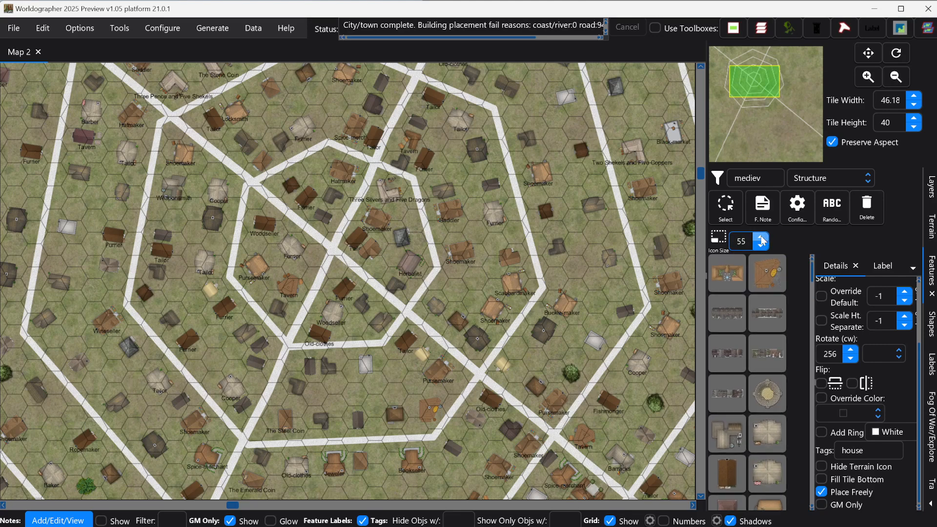
left_click(761, 238)
left_click(762, 239)
left_click(761, 238)
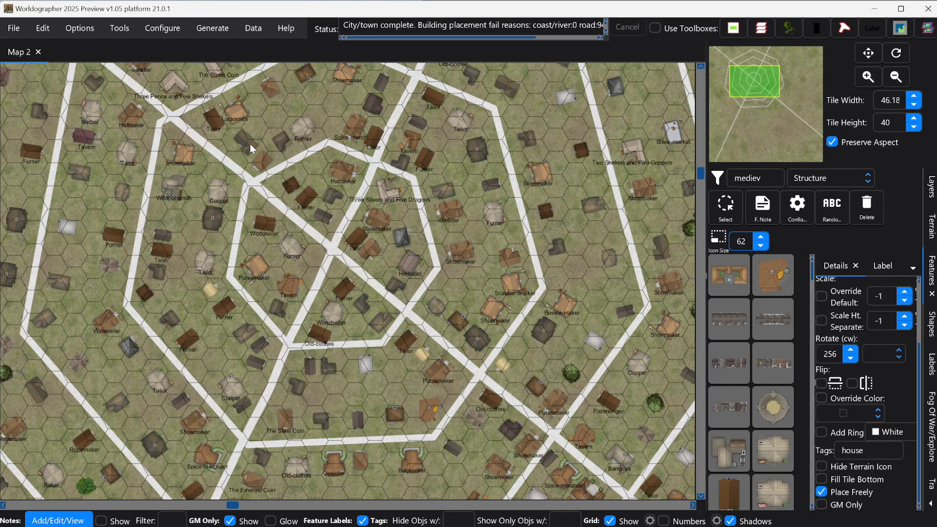
left_click(165, 32)
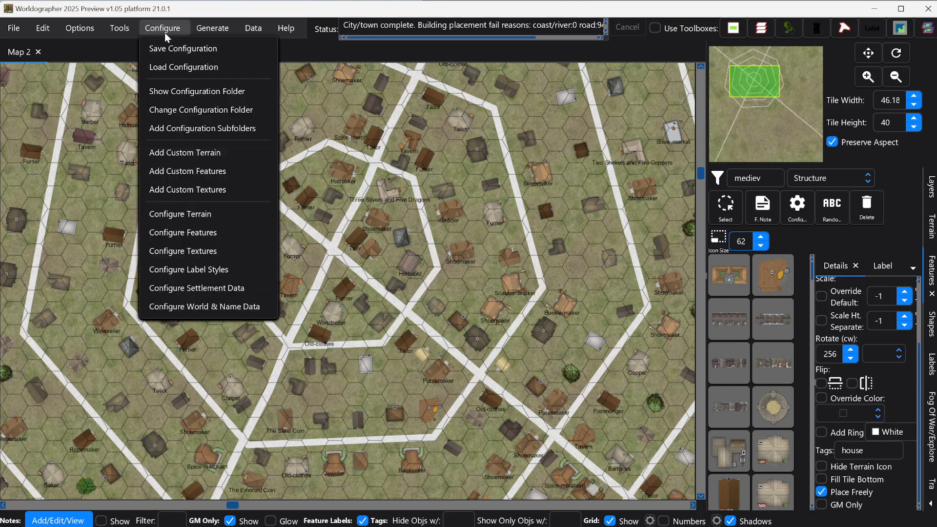
- Open Configure Settlement Data, reposition the dialog, and list the Load Preset options
left_click(189, 290)
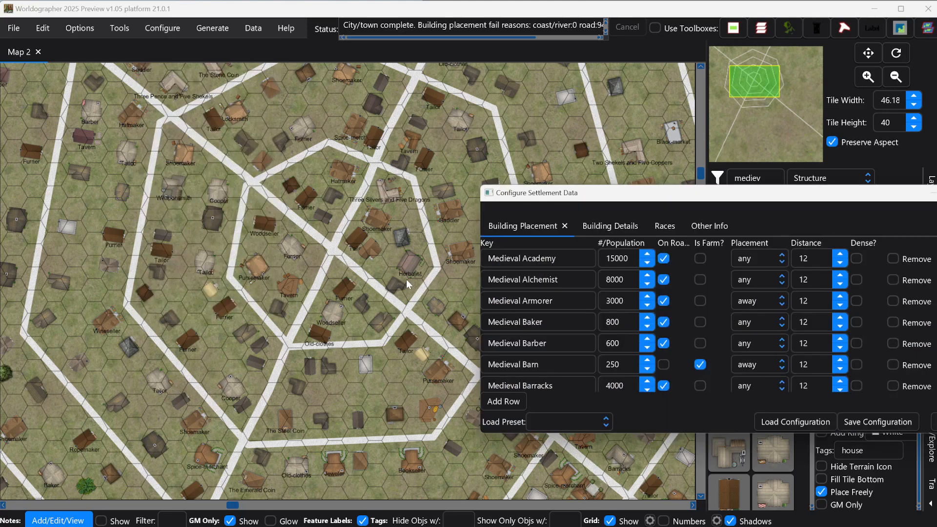
left_click_drag(432, 166, 408, 158)
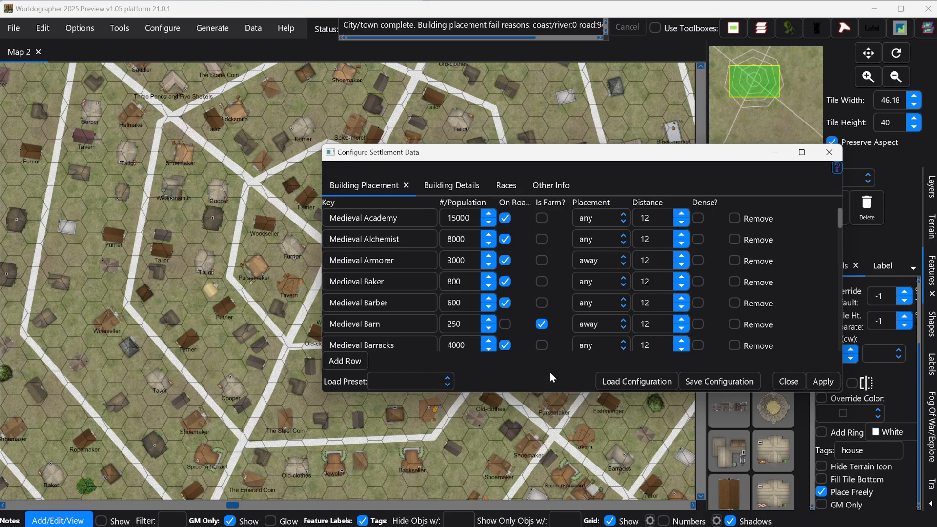
left_click(447, 381)
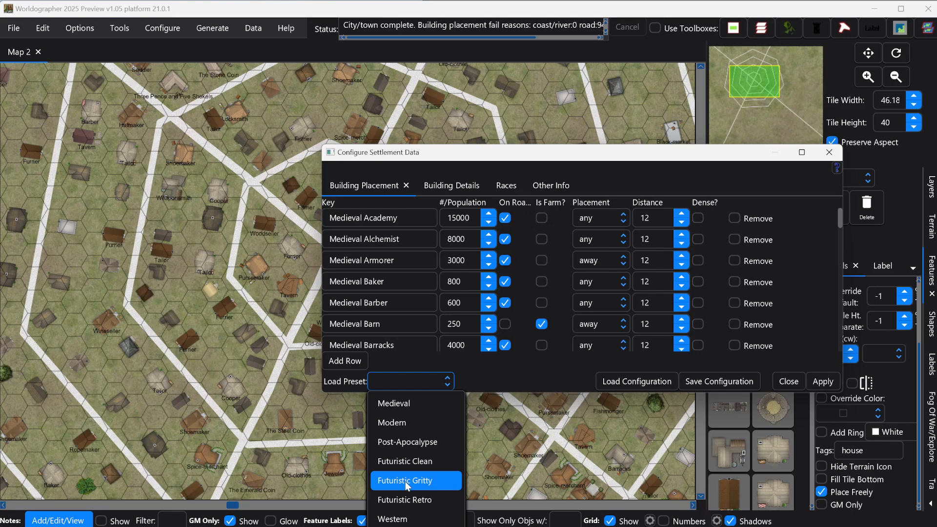
- Load the Futuristic Gritty preset and reopen the settlement data configuration
left_click(405, 481)
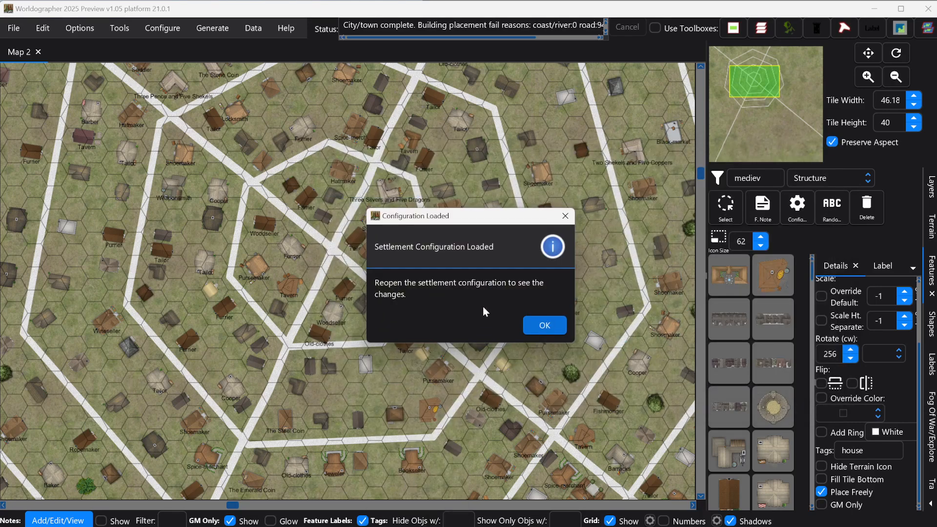
left_click(546, 326)
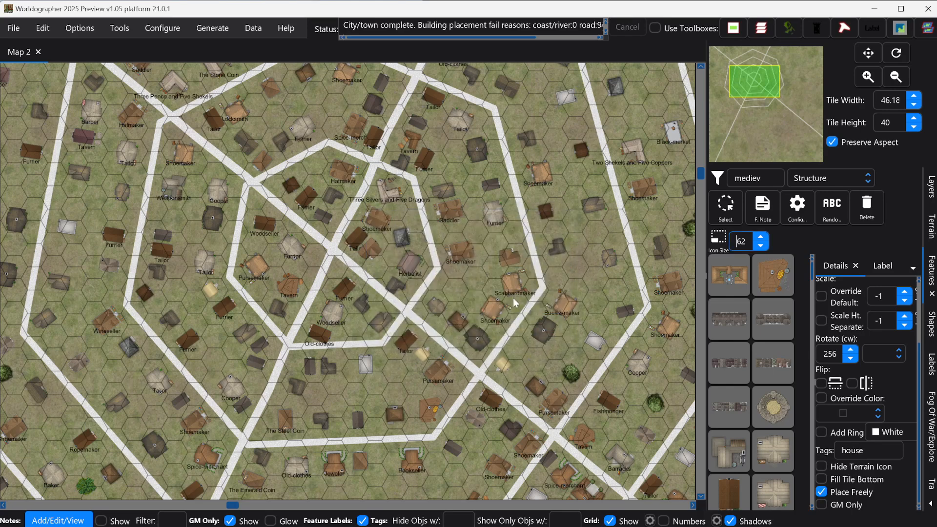
left_click(203, 29)
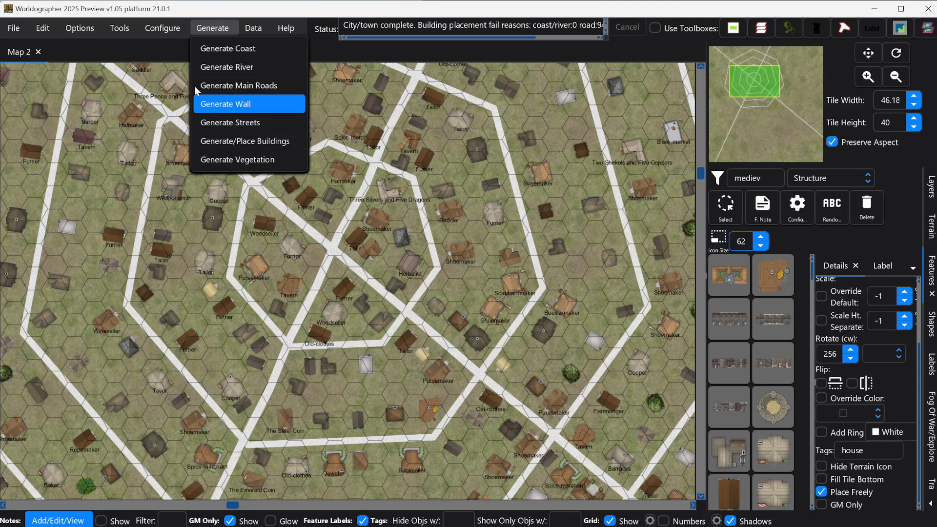
mouse_move(162, 29)
left_click(205, 288)
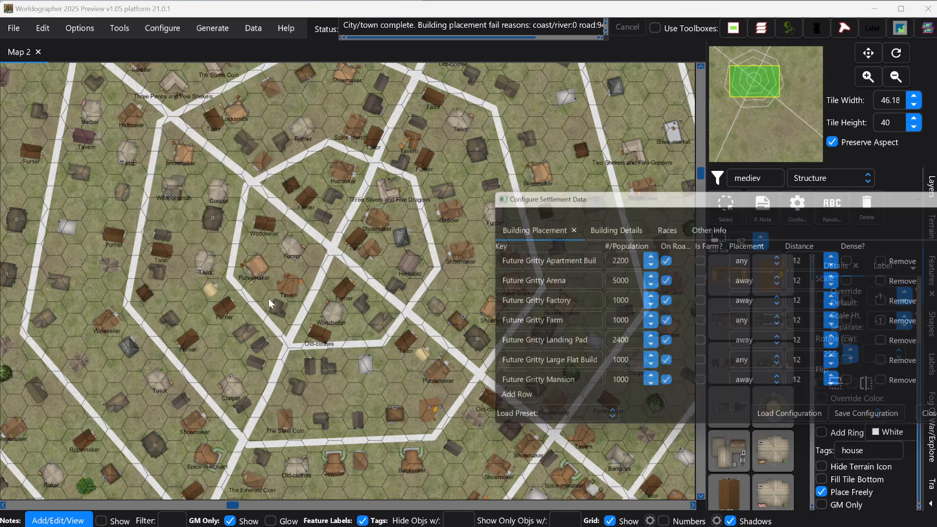
left_click_drag(566, 196, 413, 168)
- Inspect the Remaining Buildings list and Building Placement table, then close the configuration
scroll(391, 276, "down", 7)
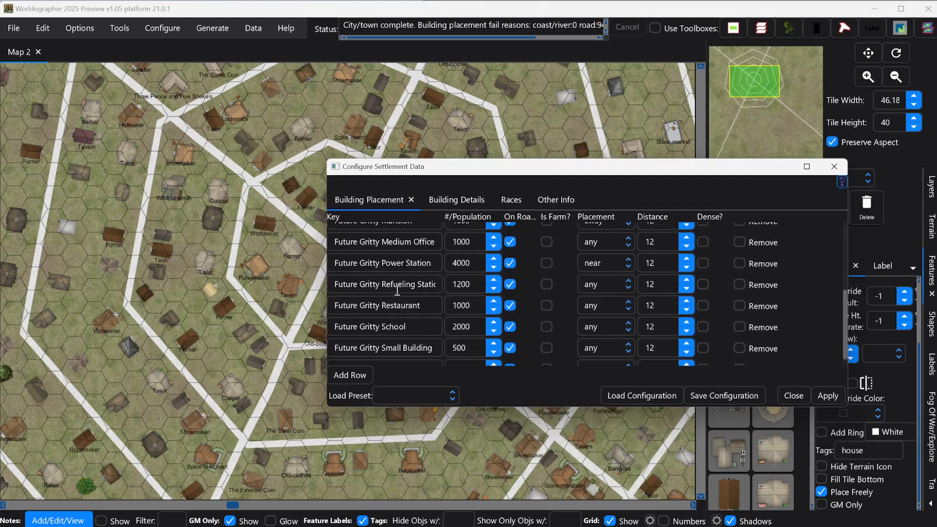
scroll(400, 286, "up", 3)
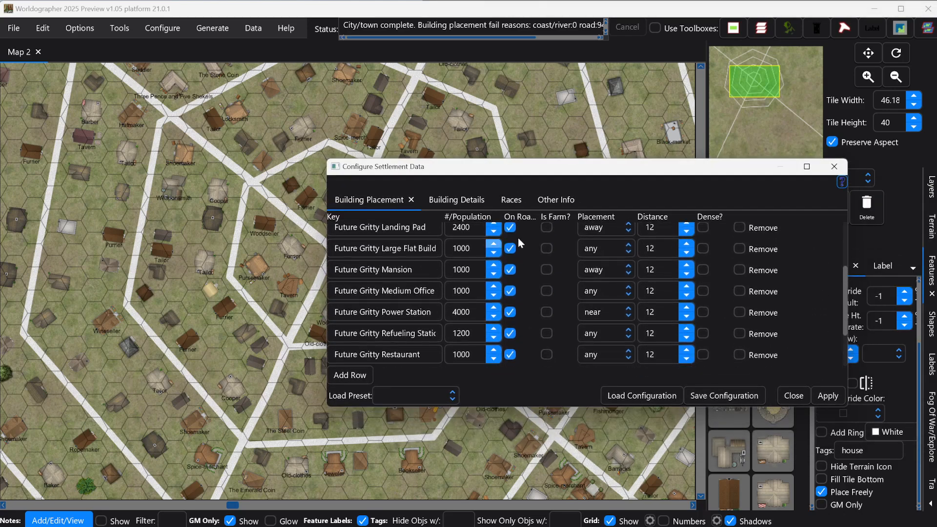
left_click(552, 199)
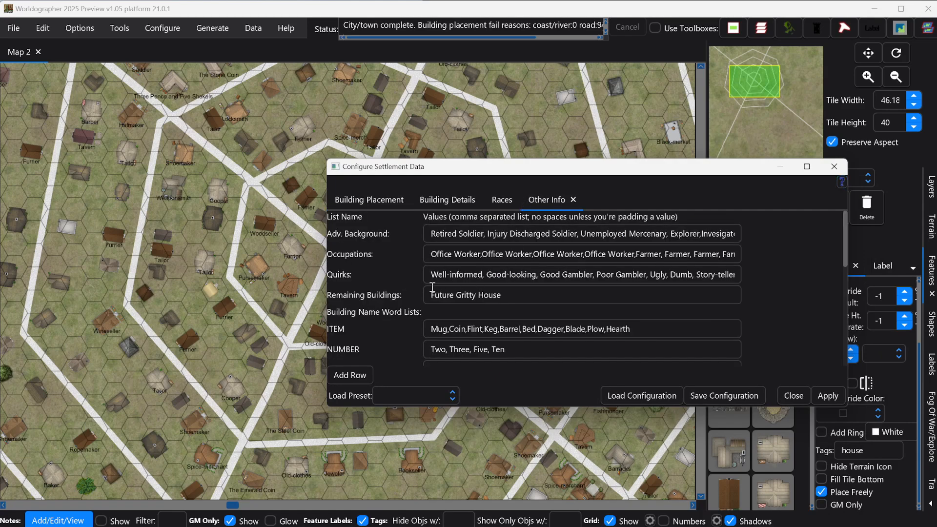
left_click(508, 296)
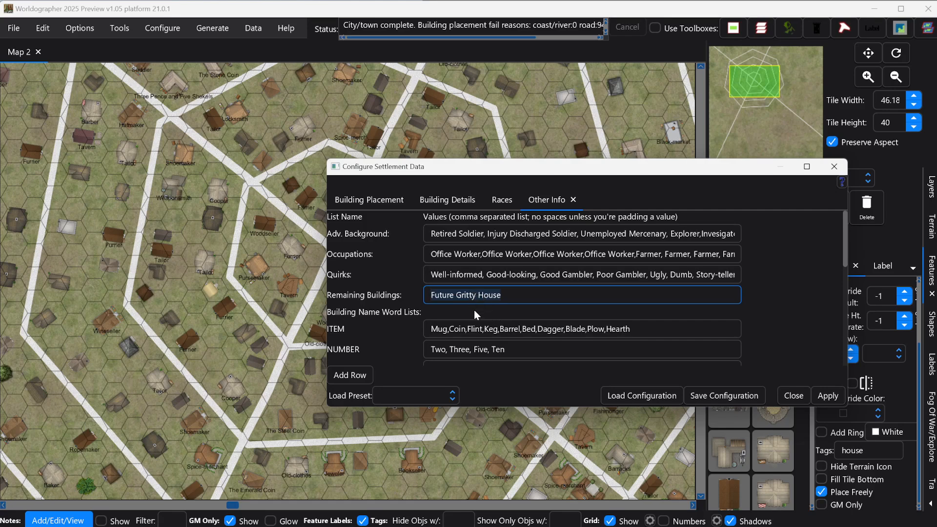
left_click(385, 197)
scroll(451, 265, "up", 1)
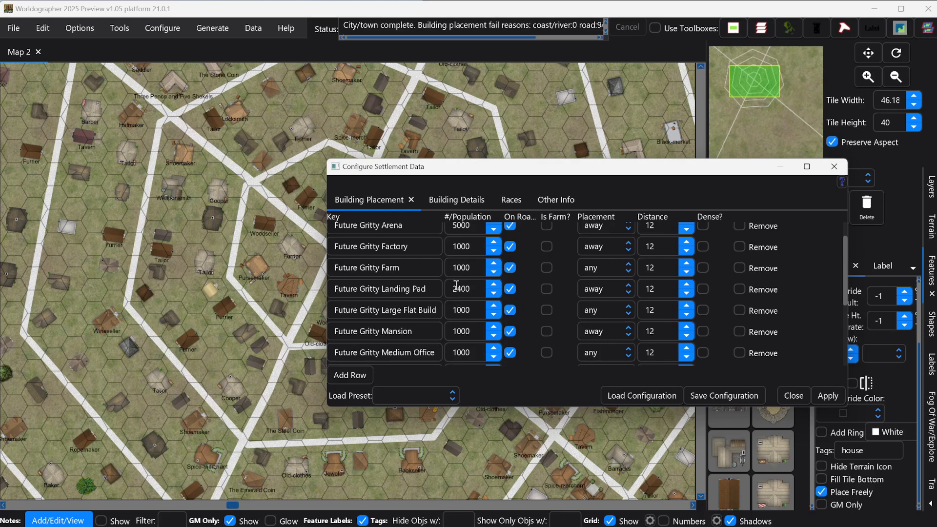
scroll(414, 292, "down", 2)
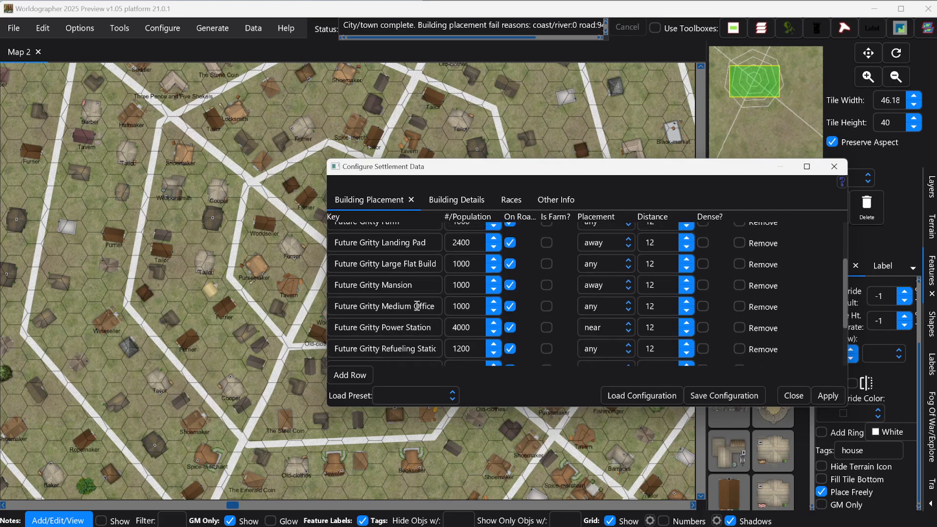
scroll(412, 309, "down", 1)
scroll(412, 302, "up", 3)
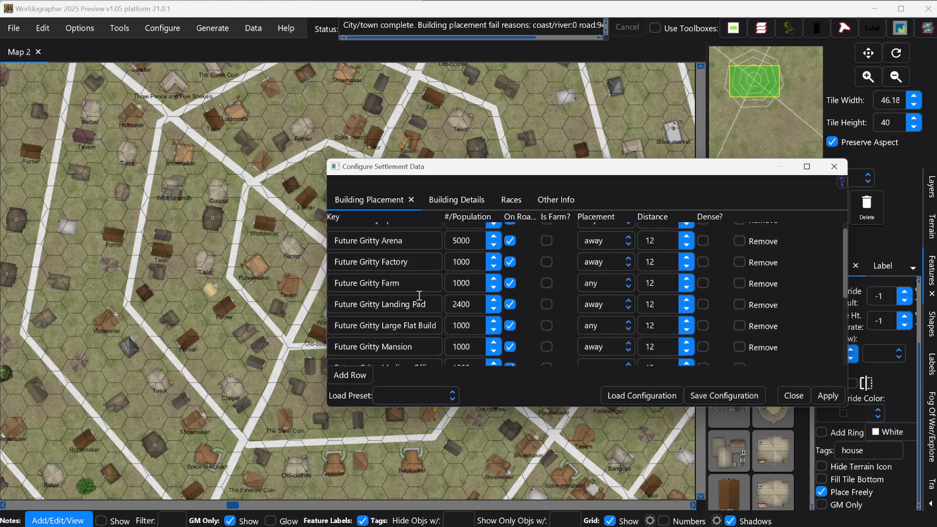
scroll(418, 297, "up", 1)
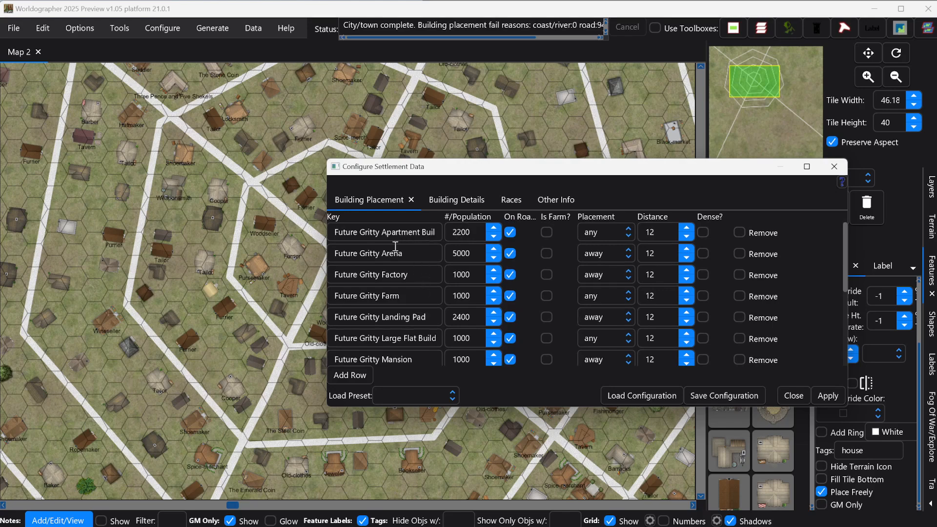
scroll(409, 297, "down", 2)
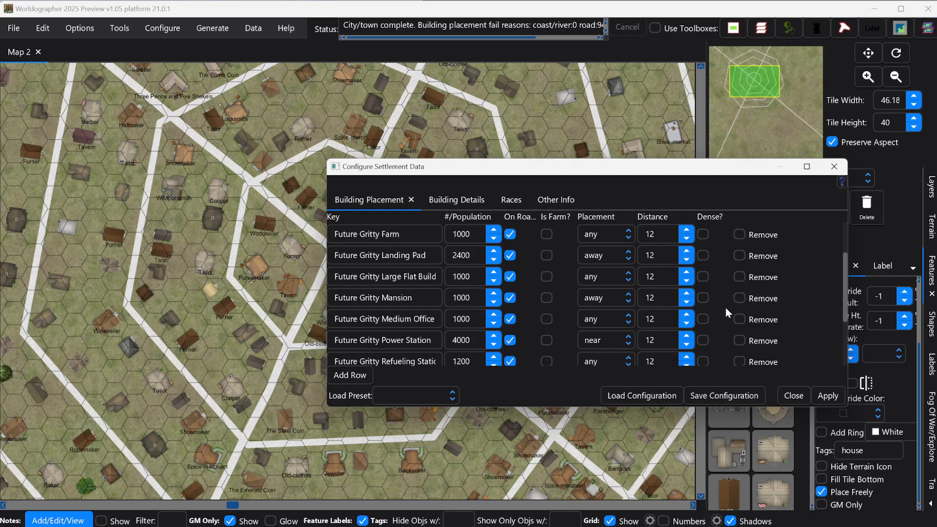
left_click(793, 396)
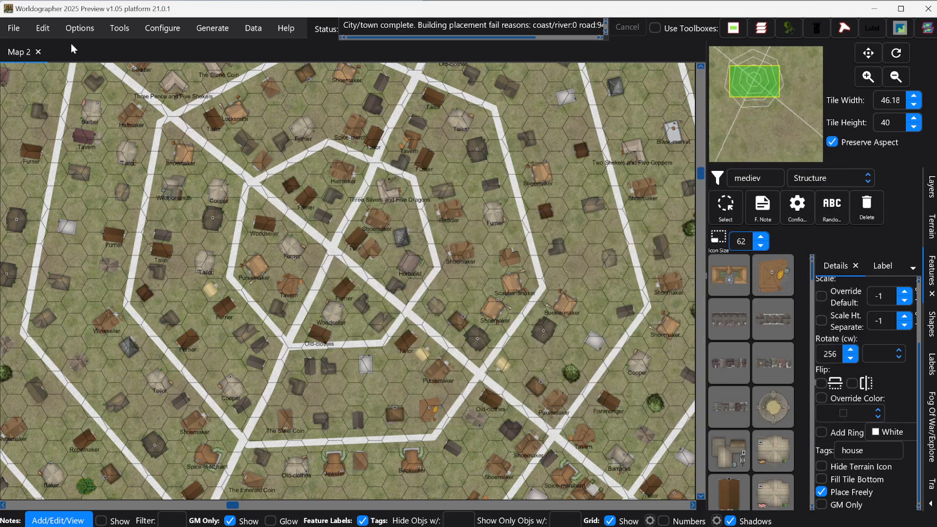
- Generate a new City/Town/Village map with an Octagon street layout
left_click(14, 29)
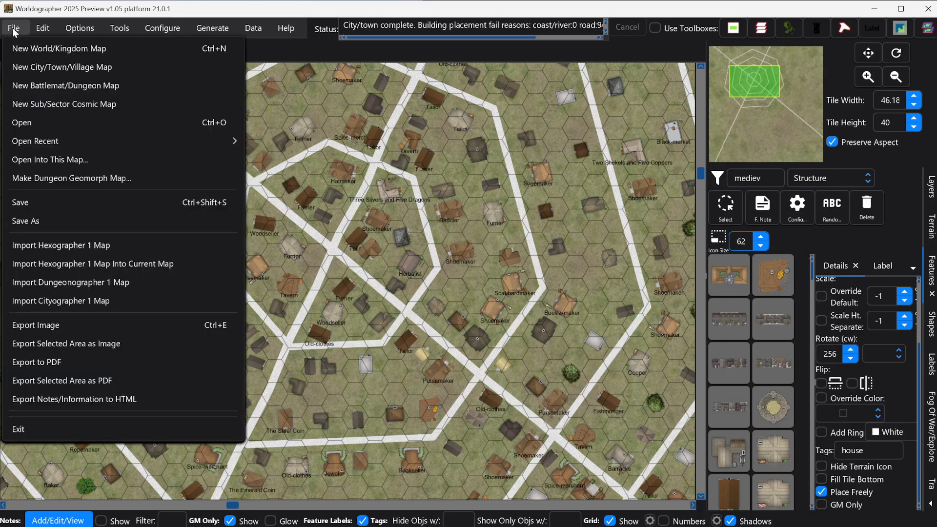
left_click(28, 66)
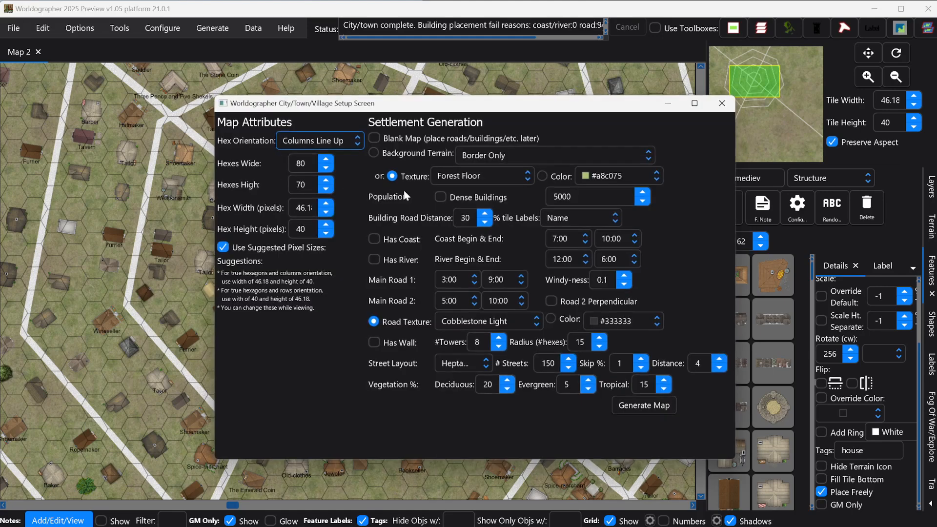
left_click(467, 362)
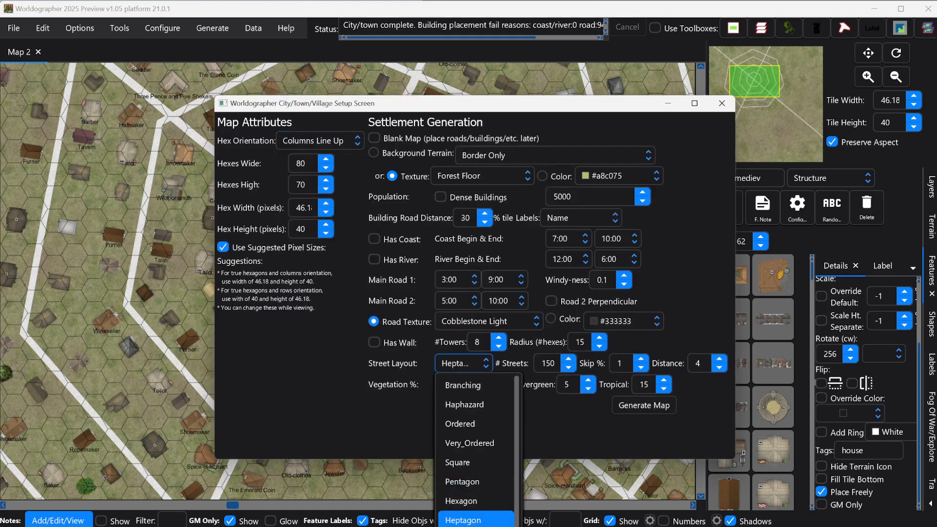
left_click(463, 526)
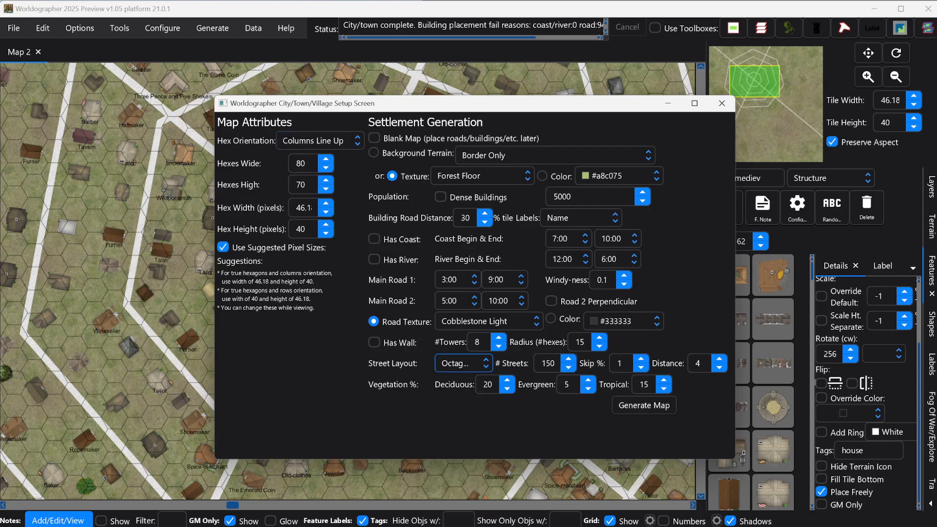
left_click(630, 405)
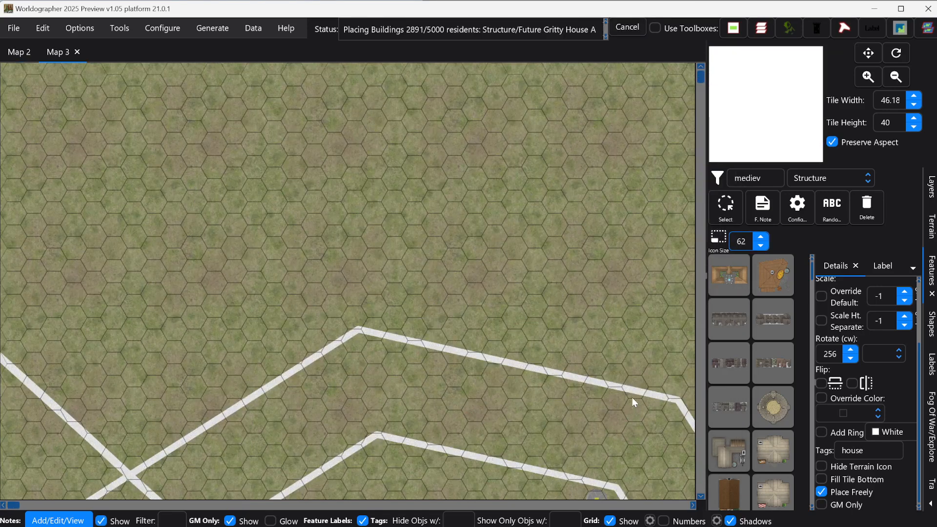
- Pan via the minimap to the city centre, then to the upper-left tree clusters
mouse_move(750, 90)
left_mouse_down()
mouse_move(757, 99)
mouse_move(736, 94)
left_mouse_up()
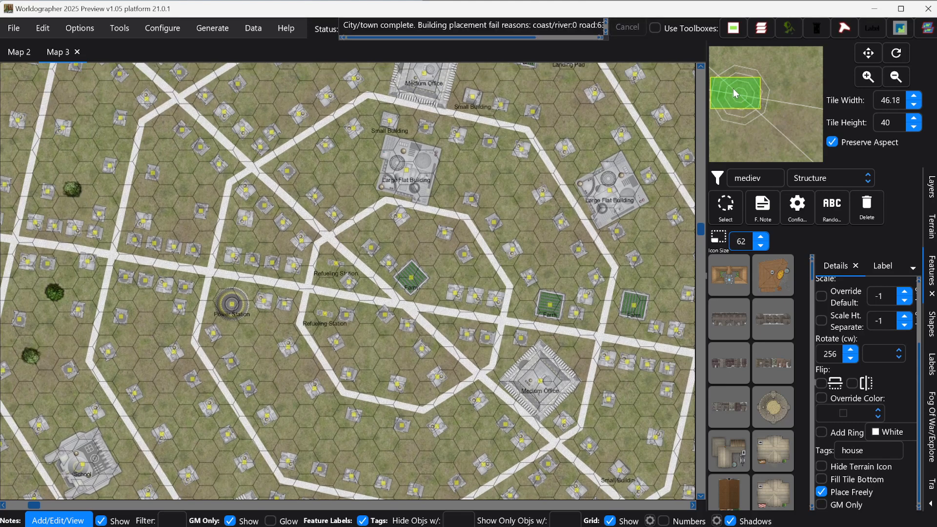
left_click_drag(736, 93, 730, 56)
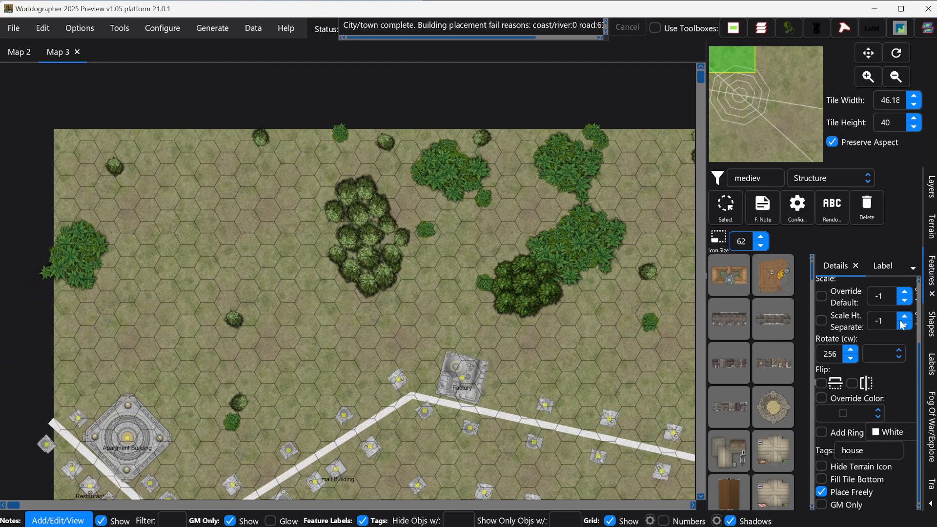
- Fill the background shape with the black Blacktop texture and pan to the town's roads
left_click(931, 323)
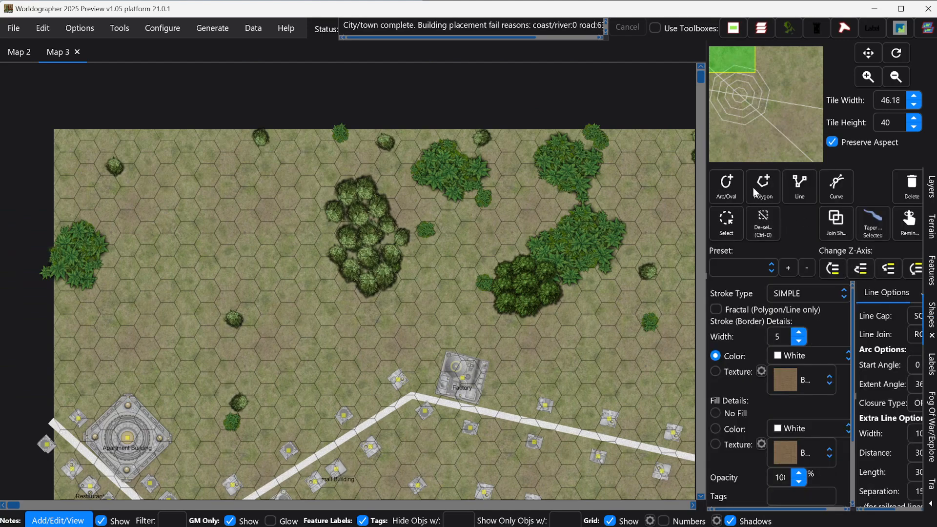
left_click(725, 224)
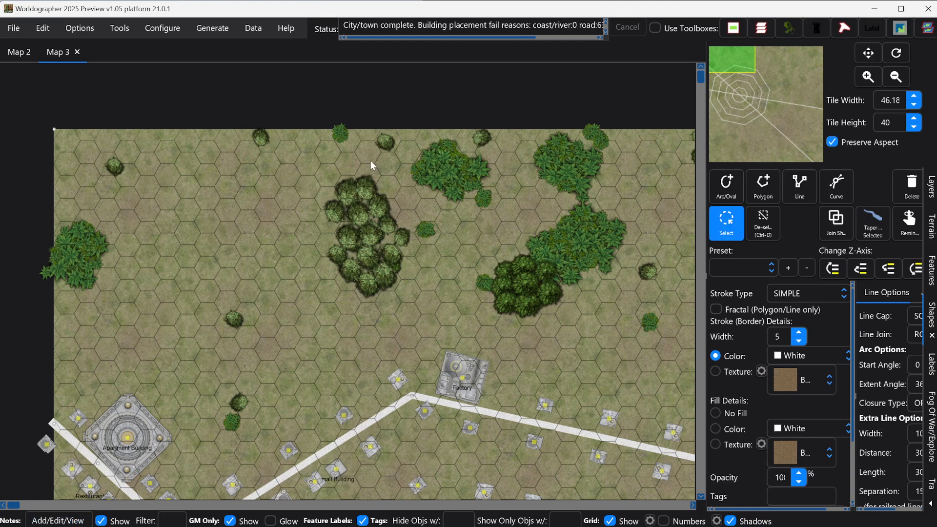
left_click(54, 130)
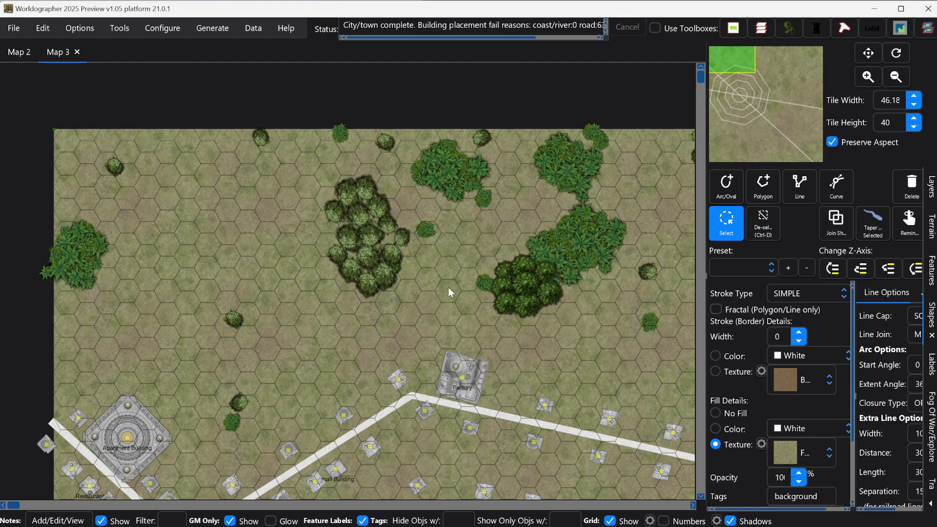
scroll(742, 442, "down", 1)
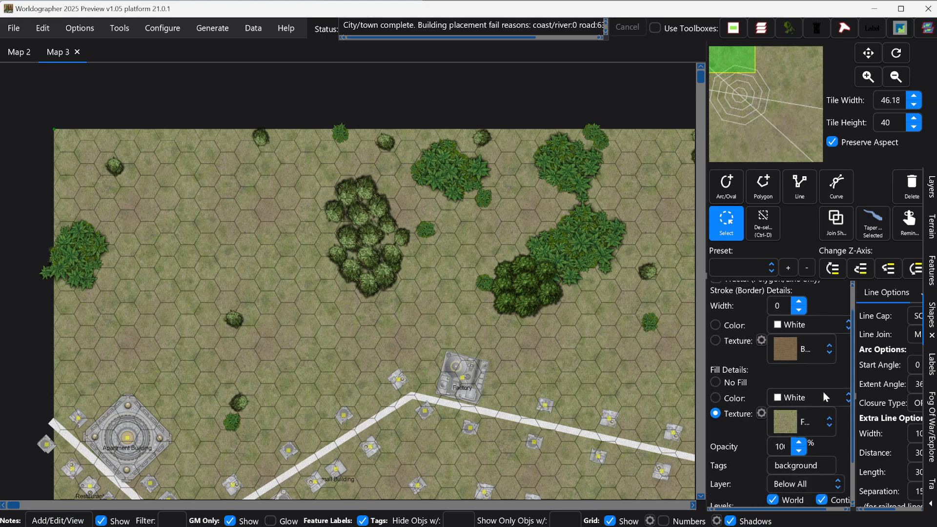
left_click(818, 415)
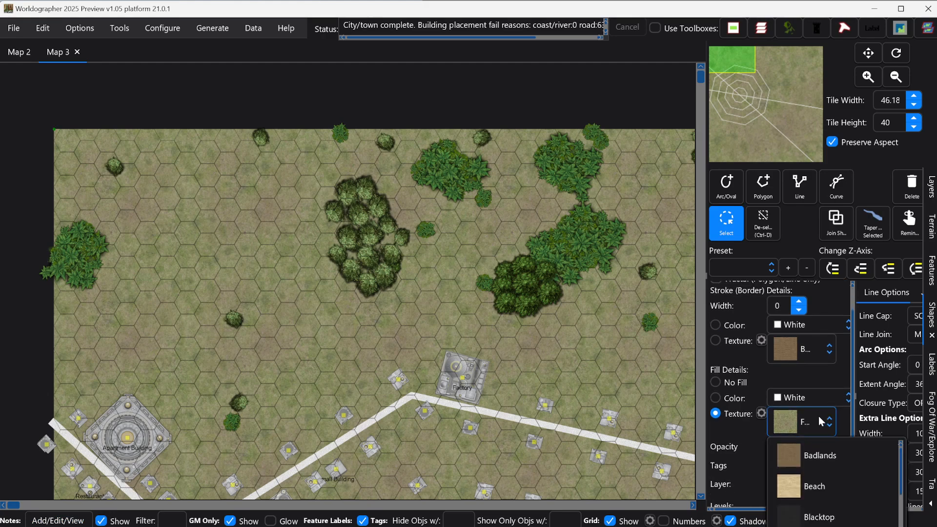
left_click(827, 511)
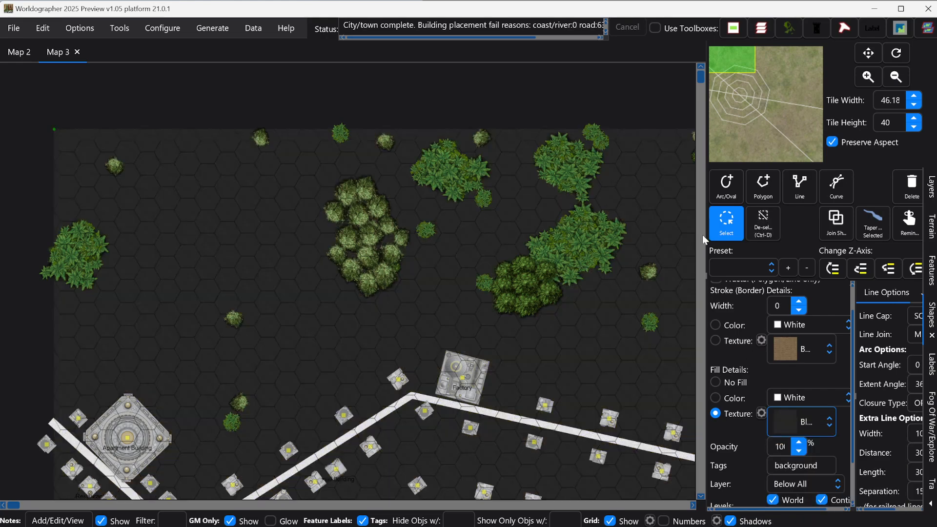
left_click(726, 223)
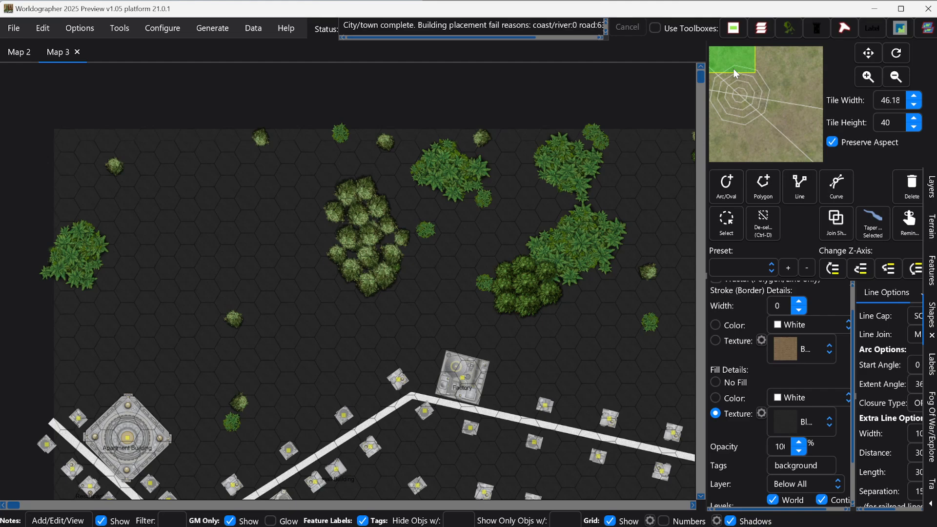
left_click_drag(734, 70, 733, 100)
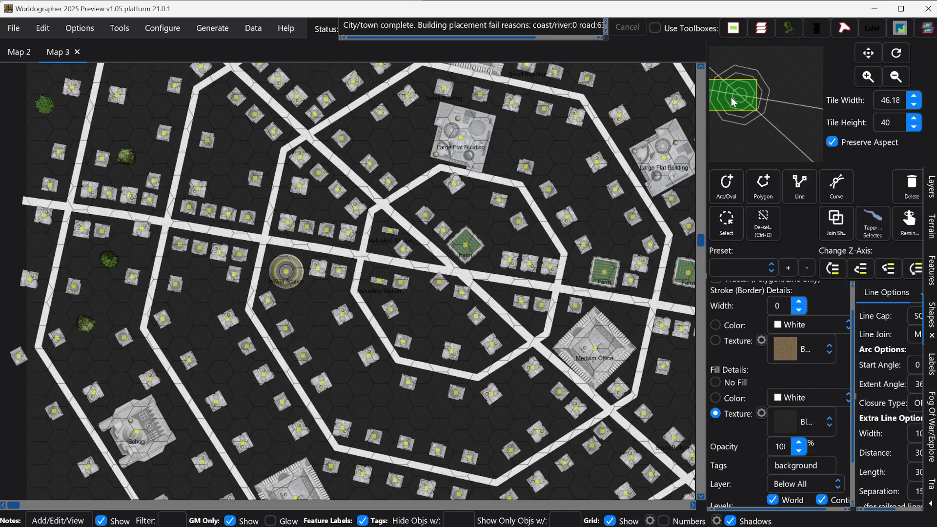
left_click_drag(732, 101, 733, 105)
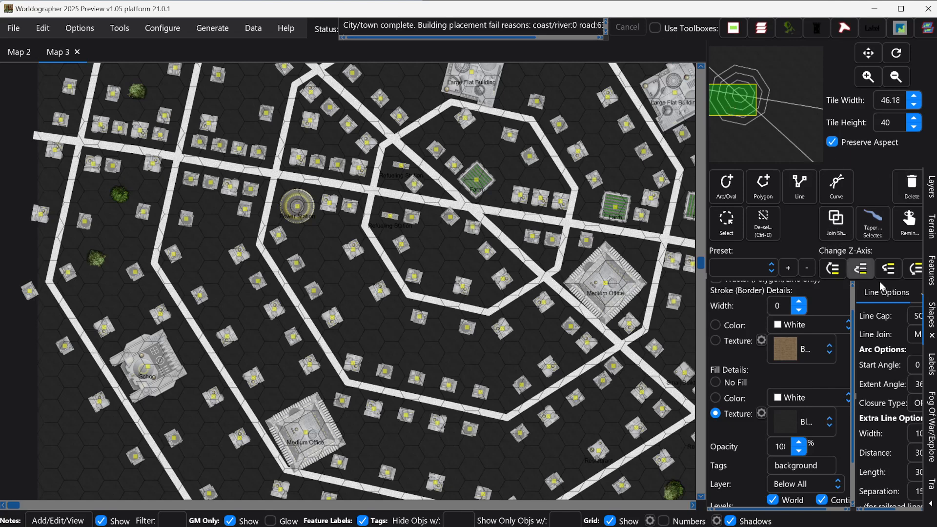
- Move three small buildings inside the ring down to line the southern road
left_click(931, 283)
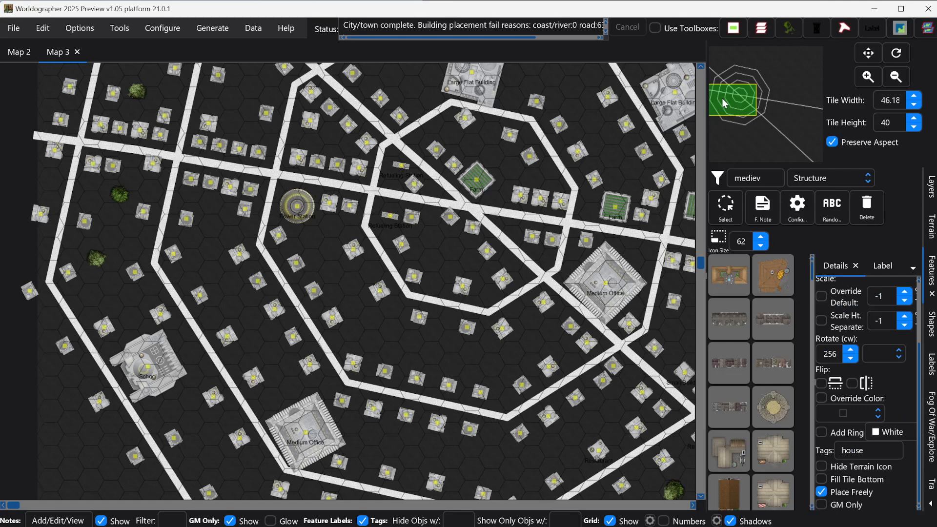
left_click_drag(726, 104, 729, 112)
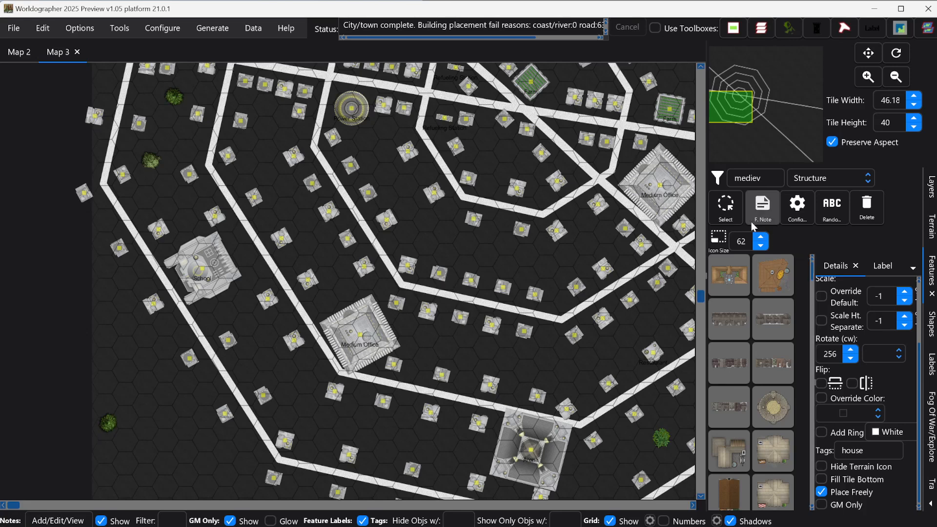
left_click(736, 217)
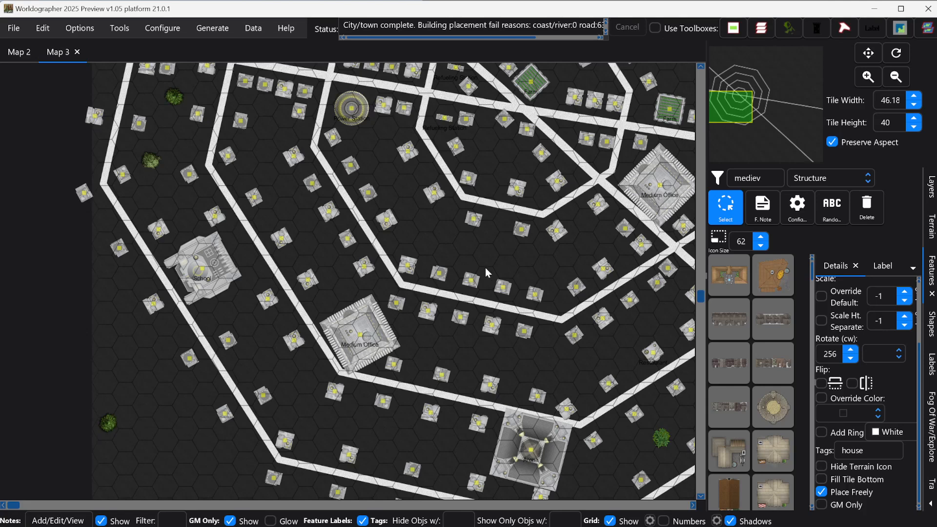
left_click(442, 275)
left_click_drag(442, 274, 418, 366)
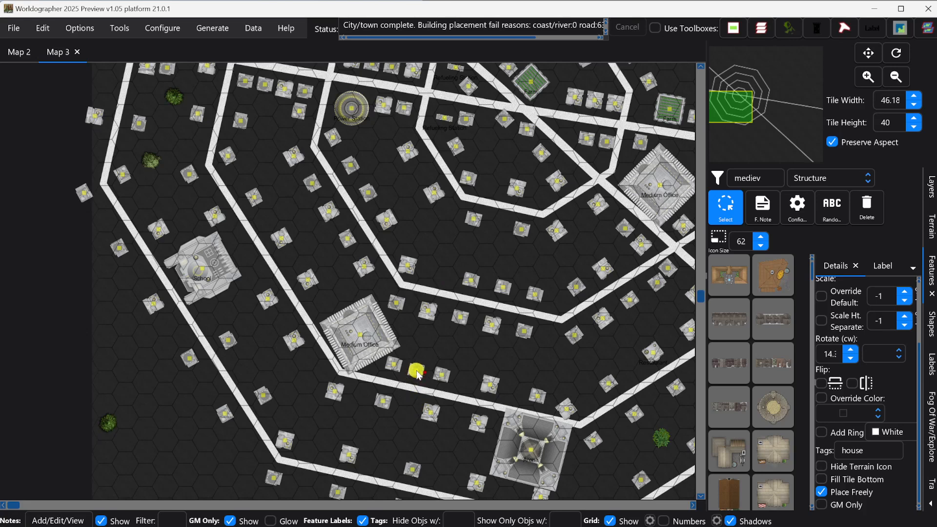
left_click(470, 279)
left_click_drag(471, 280, 464, 385)
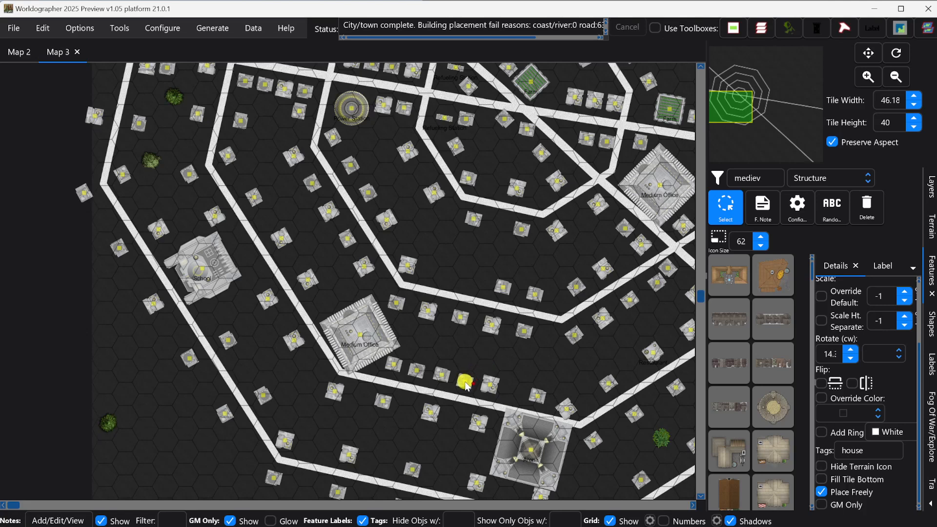
left_click(503, 288)
left_click_drag(507, 292, 513, 393)
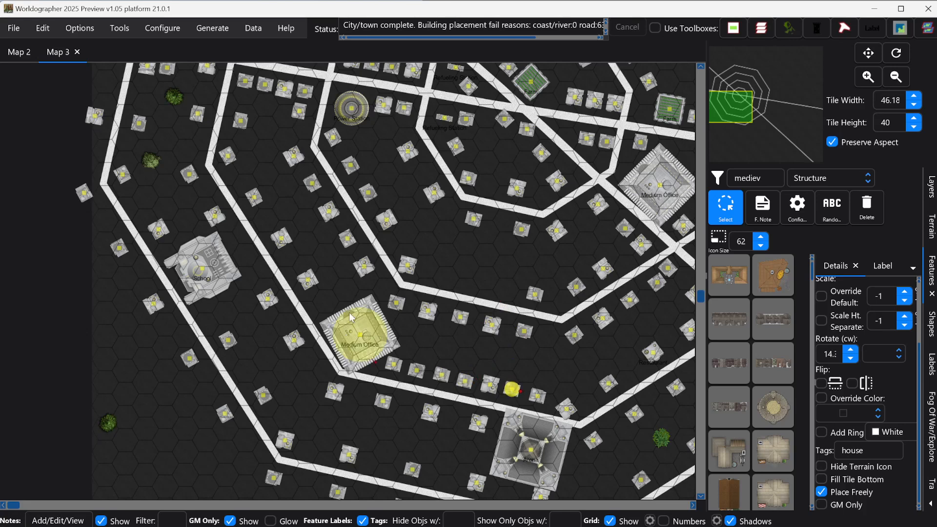
- Shift more buildings beside the outer road and move the Medium Office up to the inner ring
left_click(388, 224)
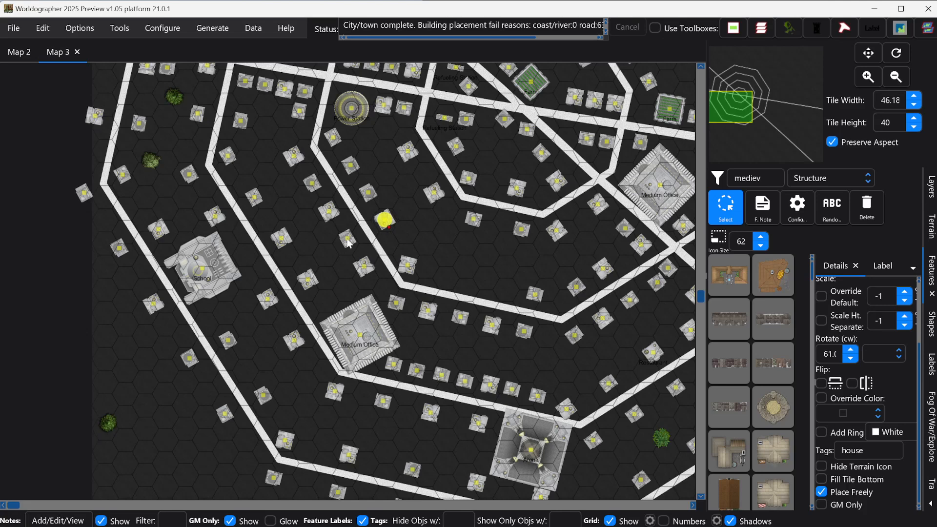
left_click_drag(388, 223, 295, 264)
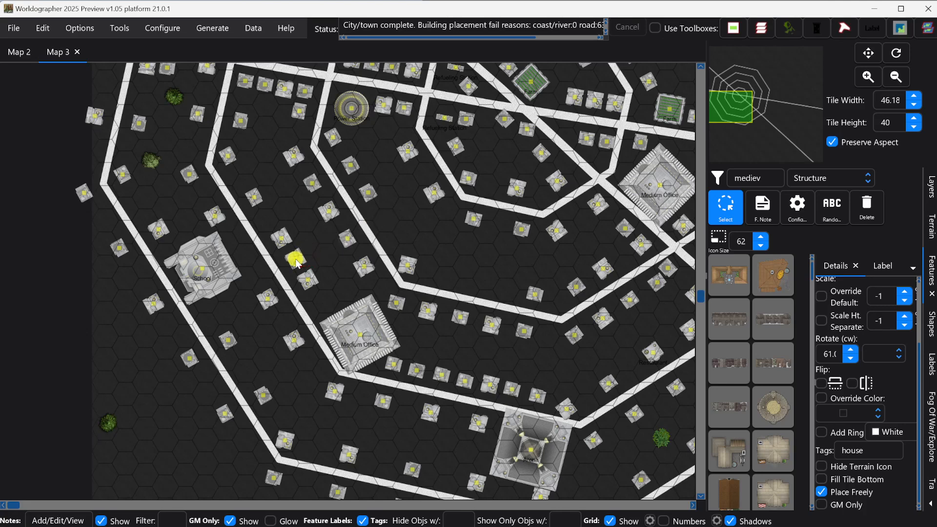
left_click(409, 266)
left_click_drag(369, 195, 269, 223)
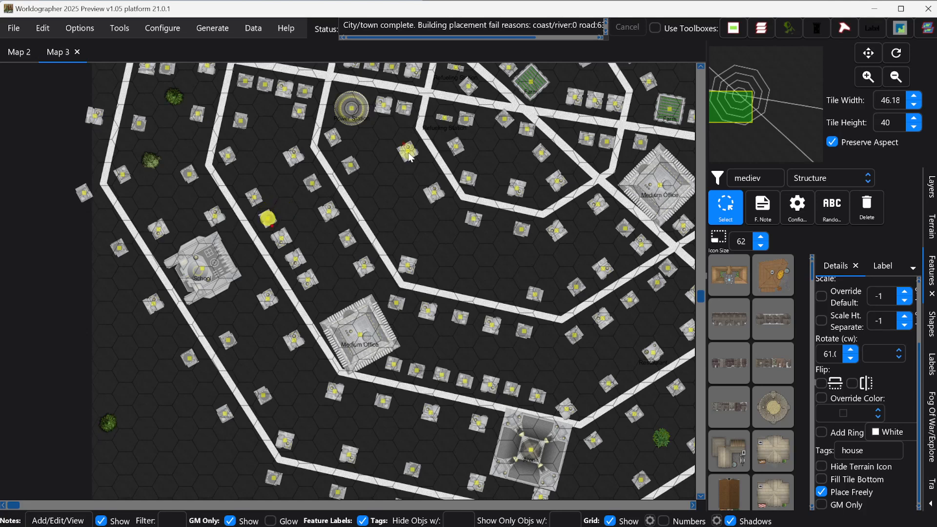
left_click_drag(408, 154, 277, 319)
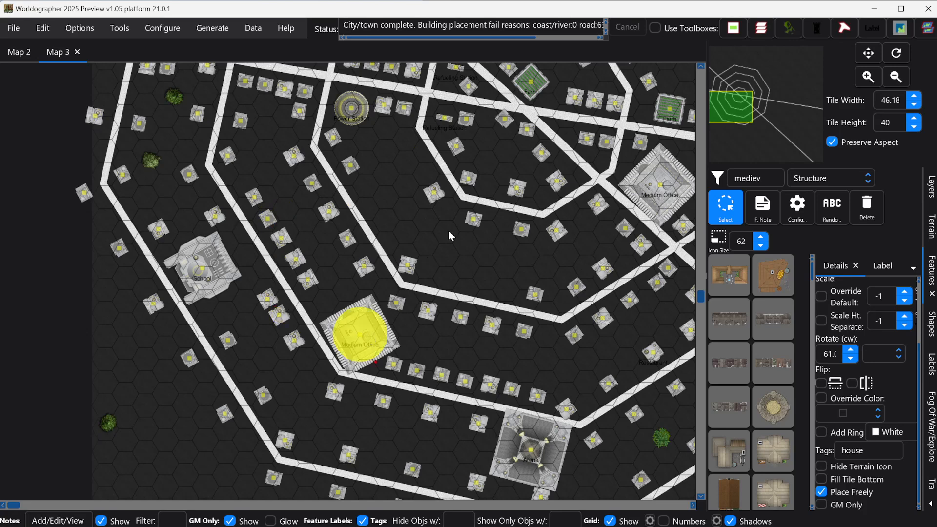
left_click(433, 195)
left_click_drag(434, 201, 255, 286)
left_click_drag(269, 335, 307, 362)
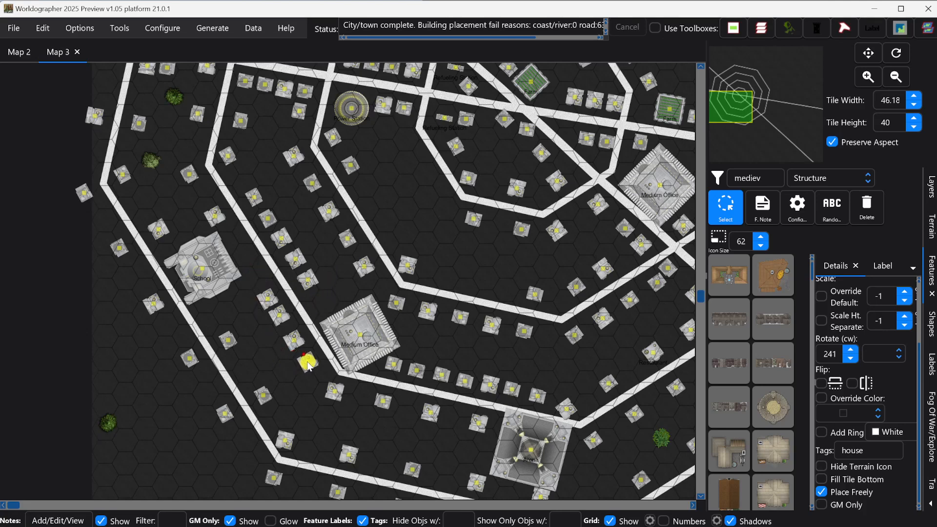
left_click(353, 334)
left_click_drag(354, 333, 395, 196)
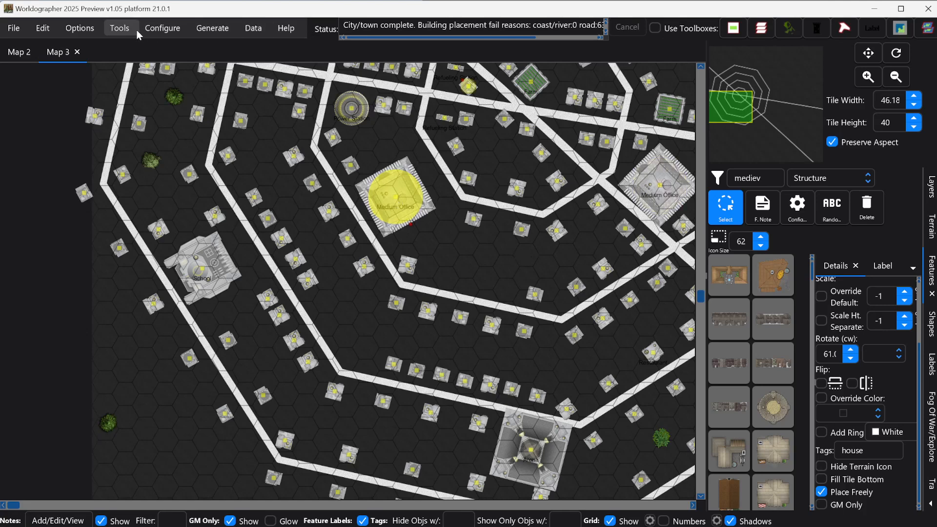
- In Configure Settlement Data, set Apartment Building and Landing Pad to near and keep Factory away
left_click(151, 30)
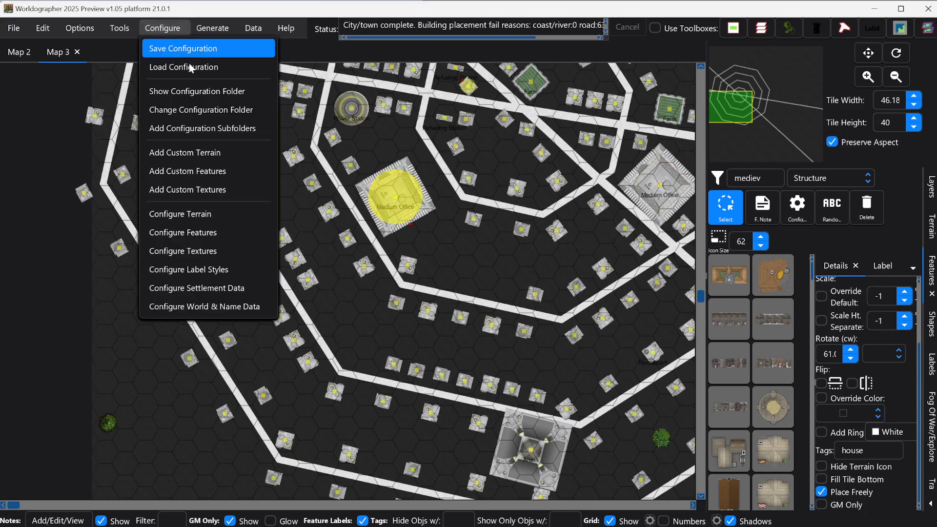
left_click(207, 285)
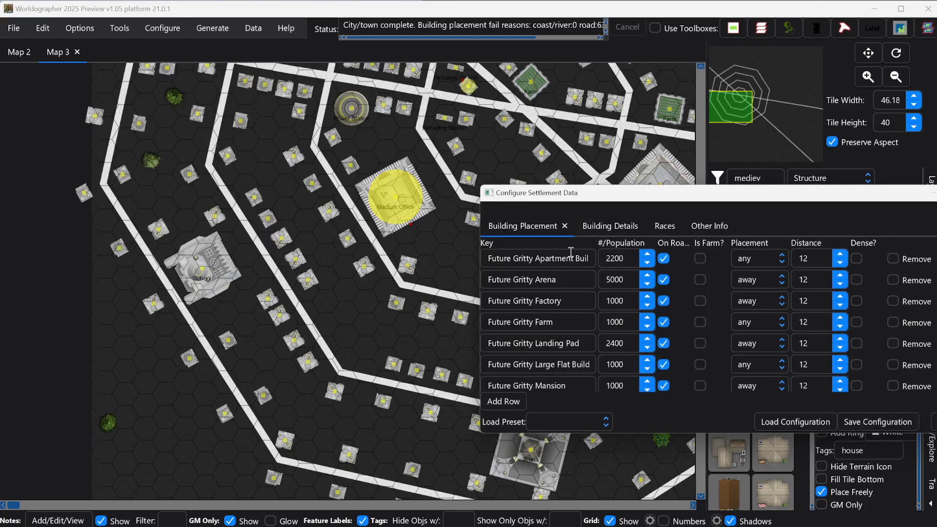
left_click_drag(588, 187, 390, 164)
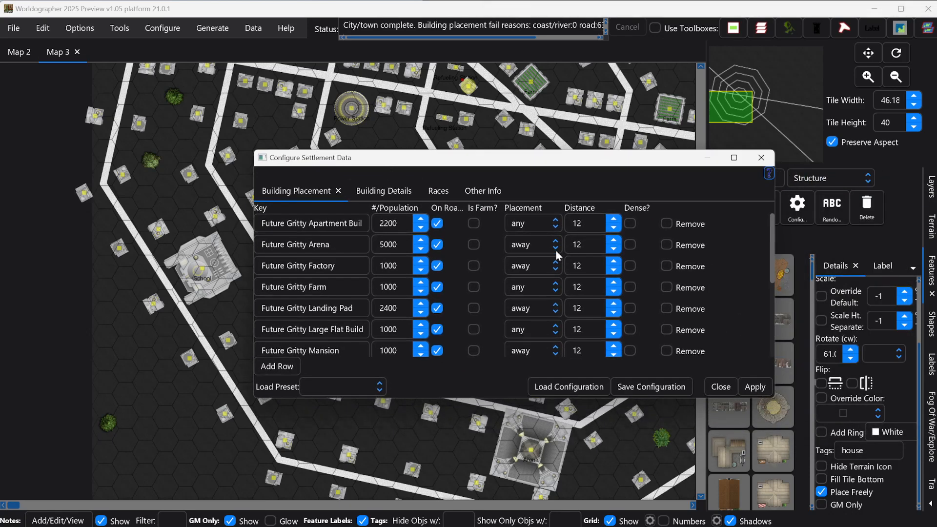
left_click(557, 225)
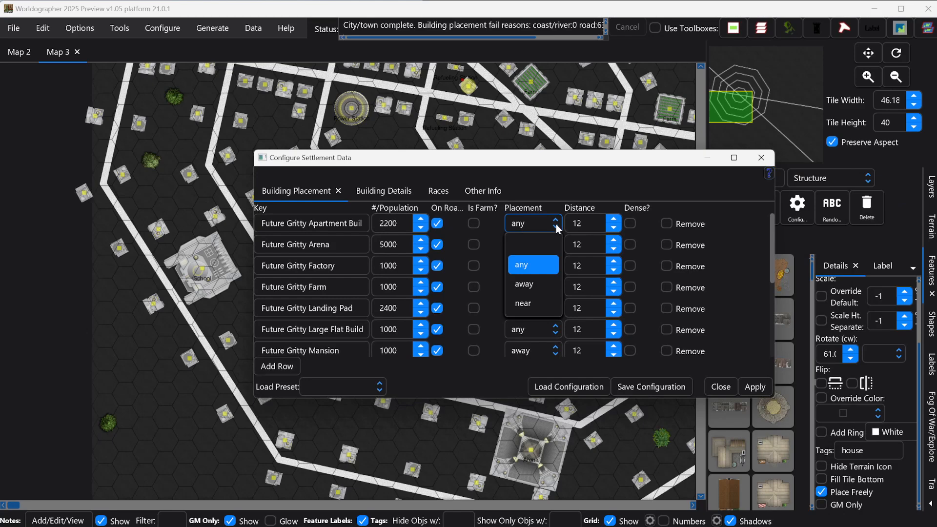
left_click(529, 303)
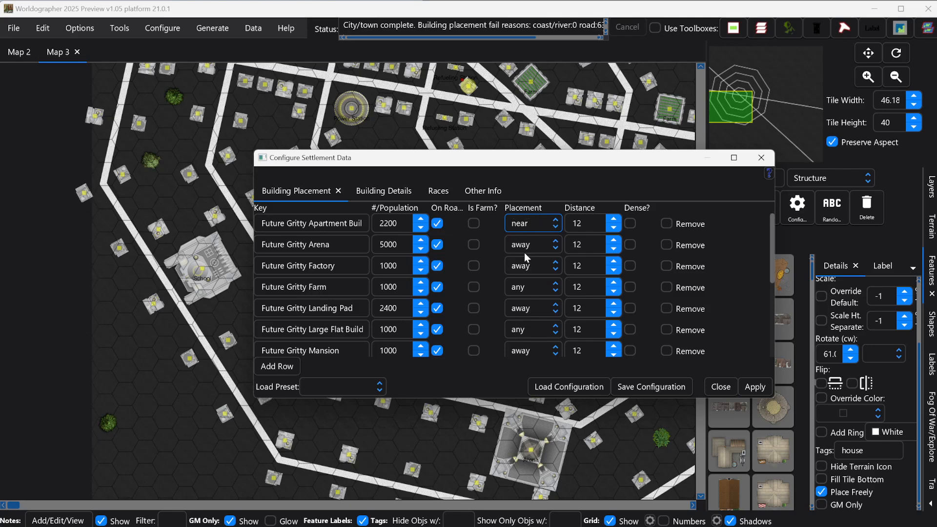
left_click(552, 271)
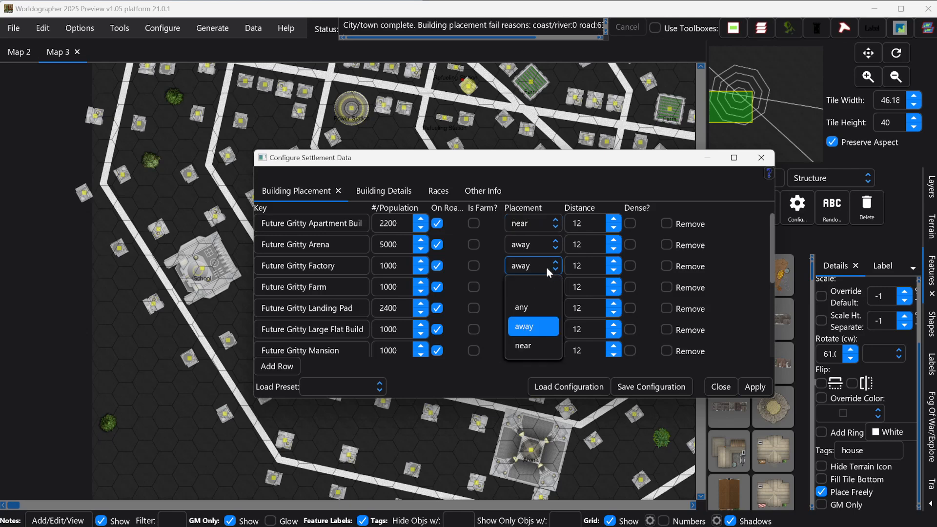
left_click(544, 188)
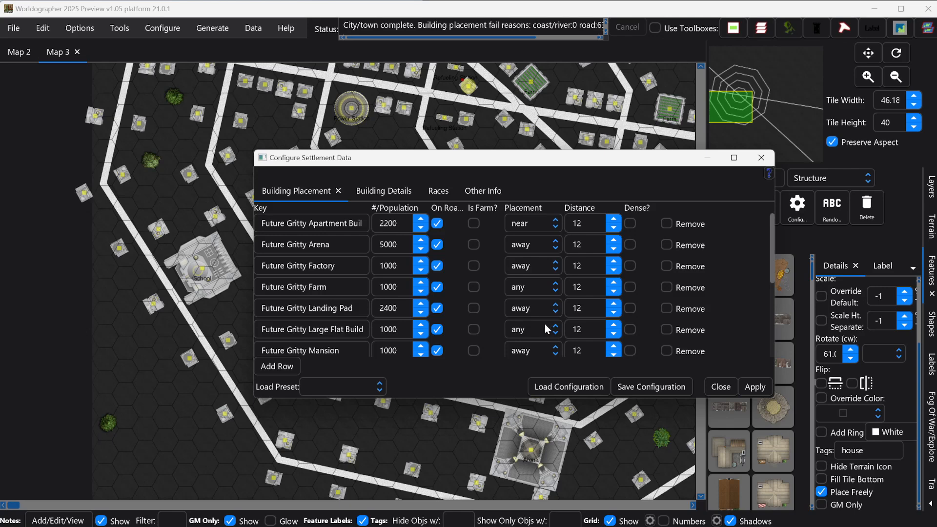
left_click(549, 309)
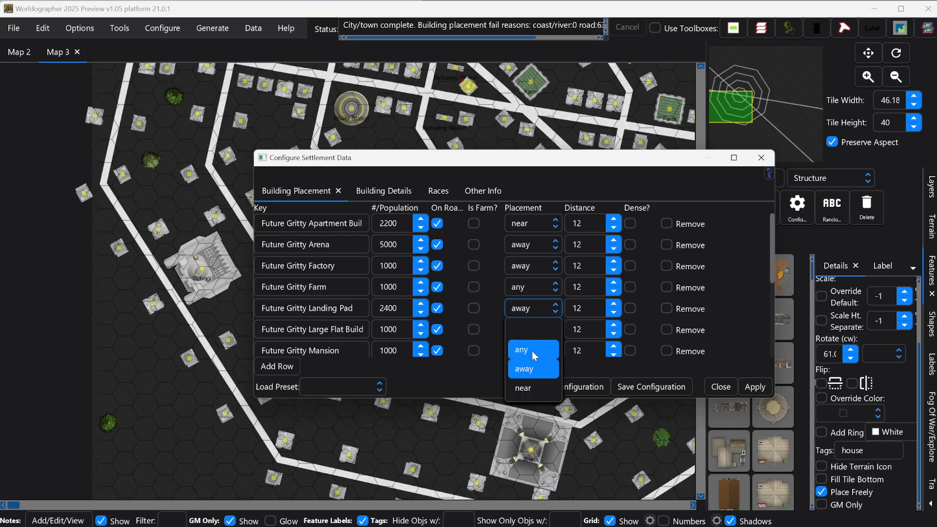
left_click(523, 388)
- Set Medium Office, Refueling Station and Tall Building placement to near
scroll(527, 329, "down", 2)
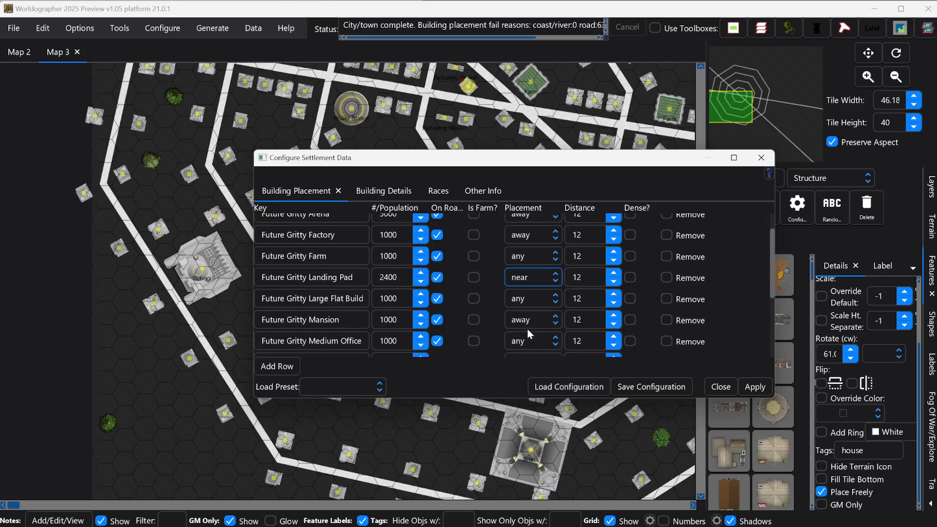
scroll(527, 325, "down", 1)
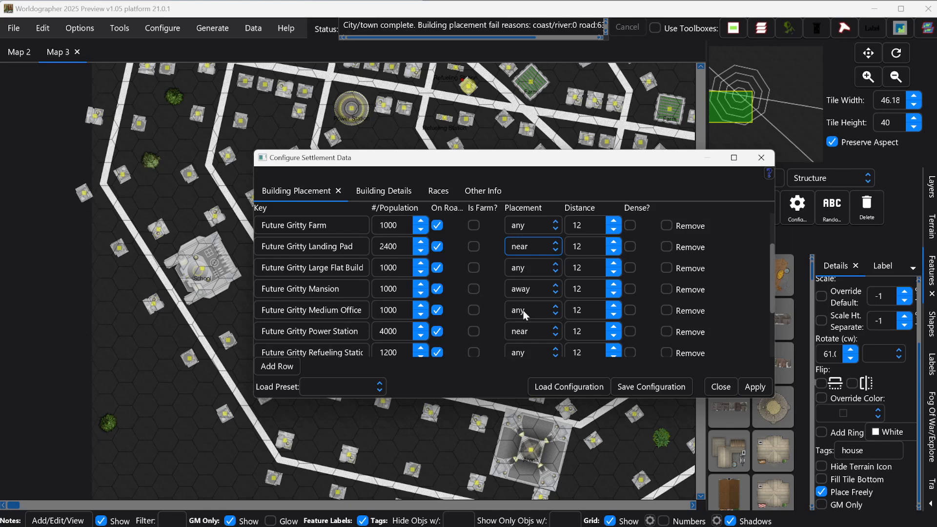
left_click(524, 311)
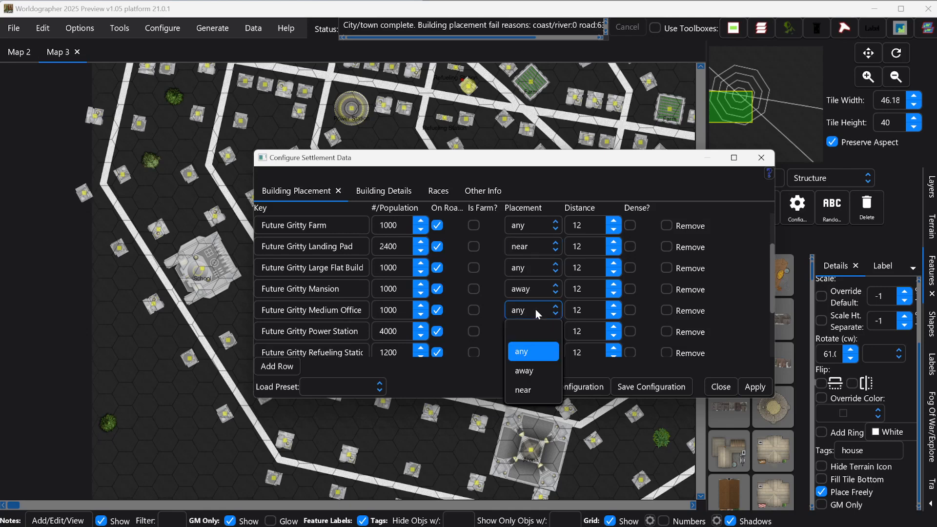
left_click(529, 385)
scroll(530, 328, "down", 2)
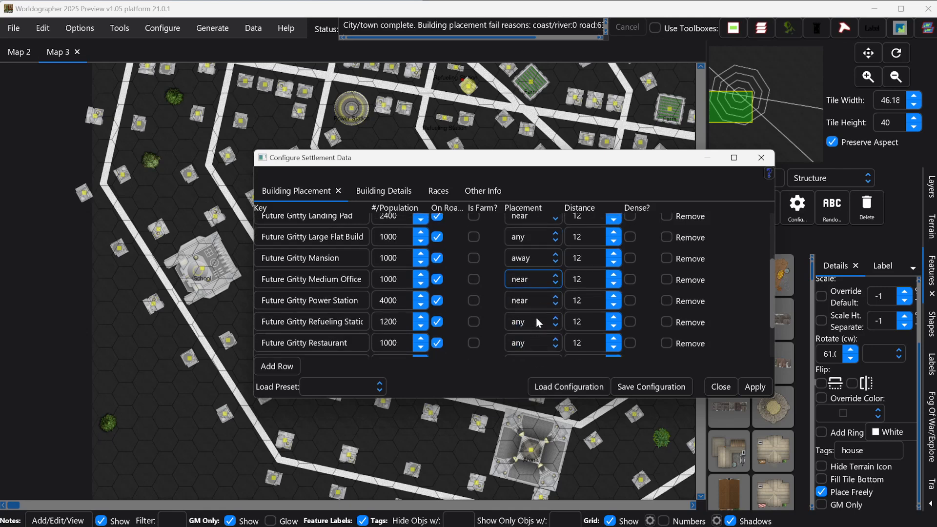
left_click(533, 322)
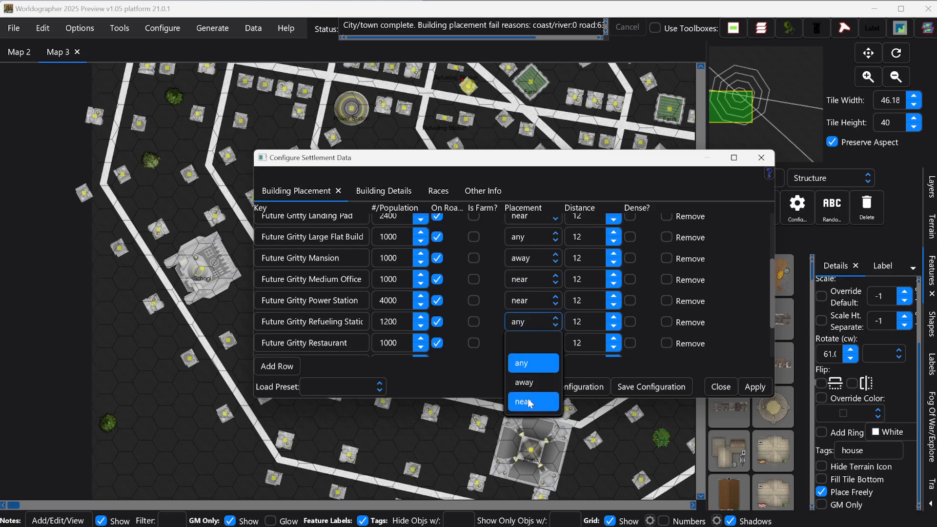
left_click(534, 400)
scroll(535, 325, "down", 3)
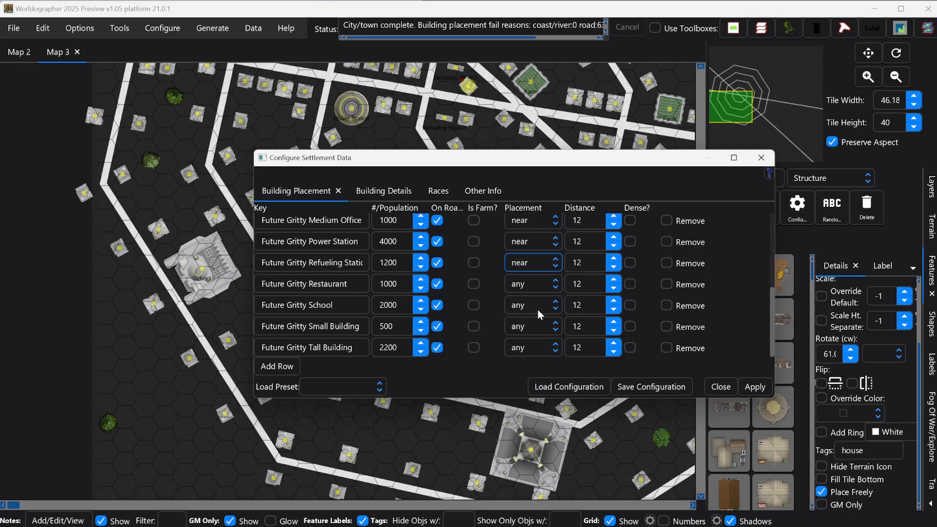
left_click(527, 348)
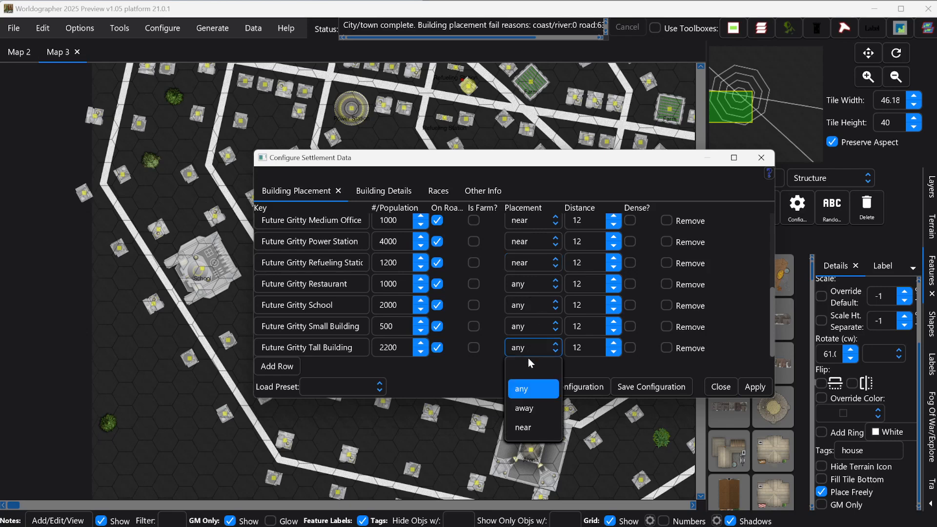
left_click(527, 427)
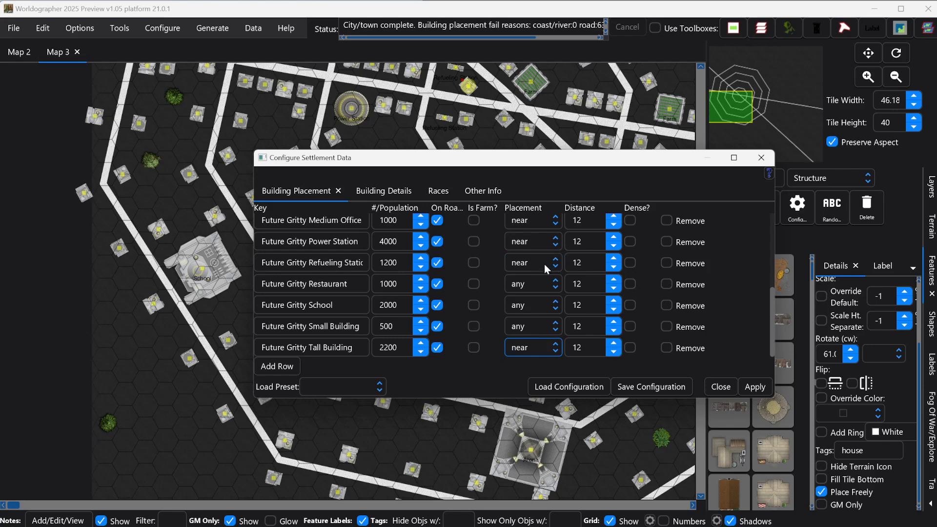
- Apply the settlement data changes, confirm the message, and close the configuration
scroll(541, 267, "up", 6)
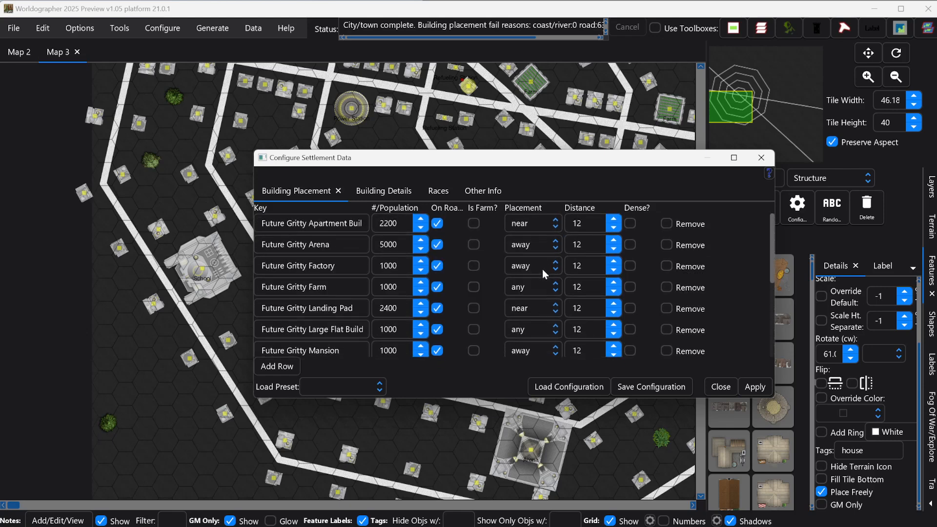
scroll(540, 273, "down", 6)
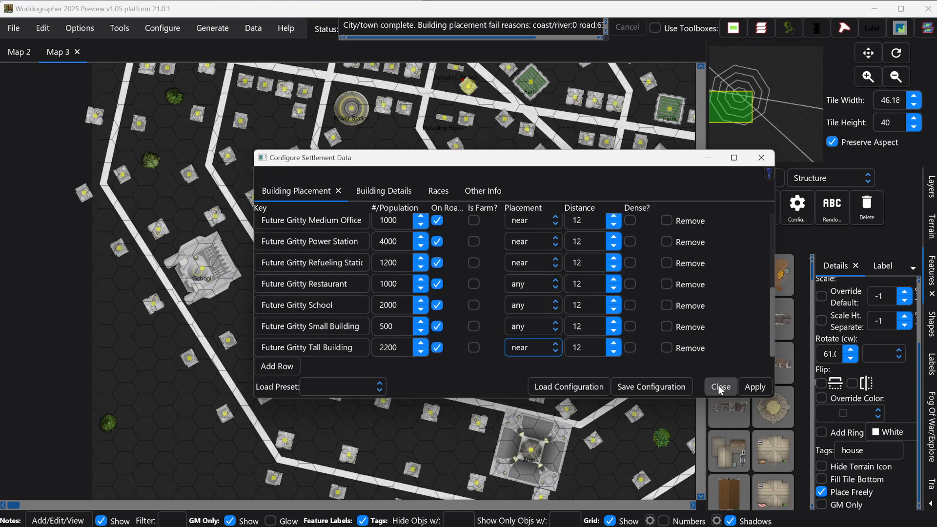
left_click(751, 388)
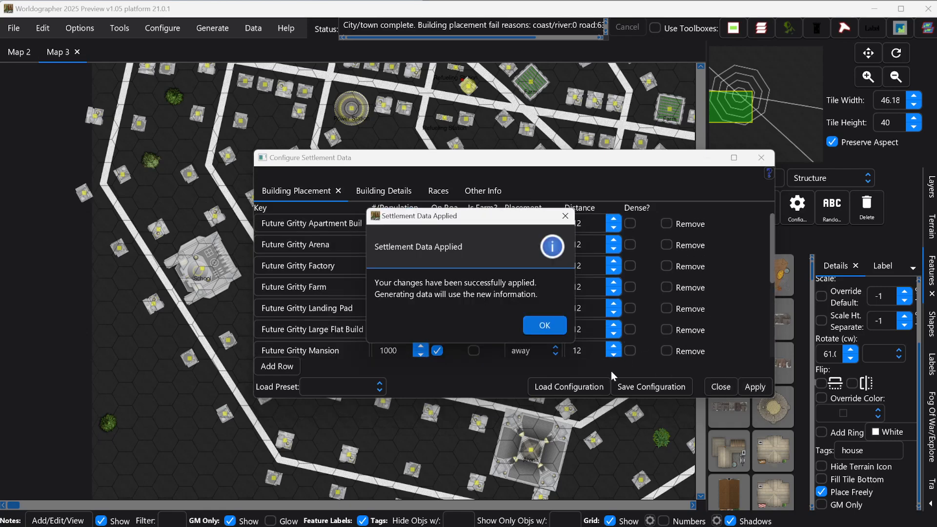
left_click(545, 325)
left_click(719, 387)
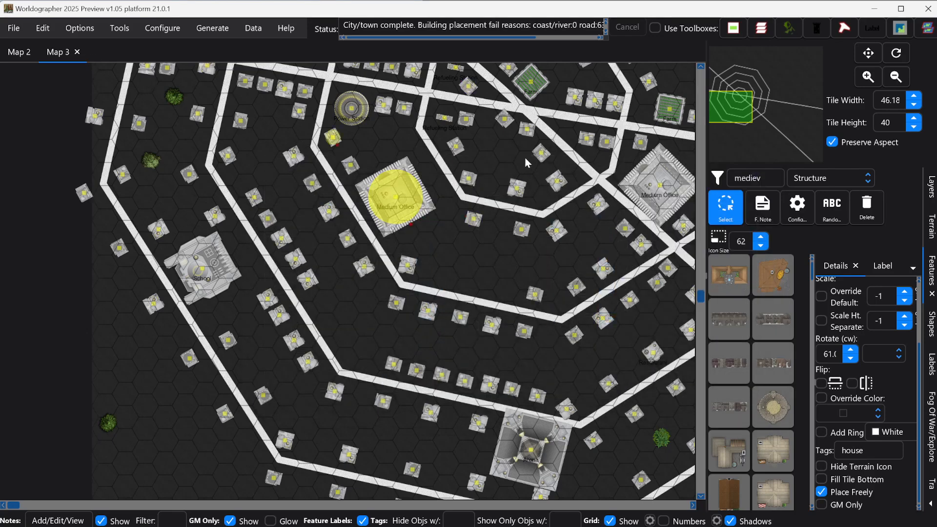
- Pan to another part of the Map 3 Octagon city, then bring up the File menu
left_click_drag(732, 108, 648, 118)
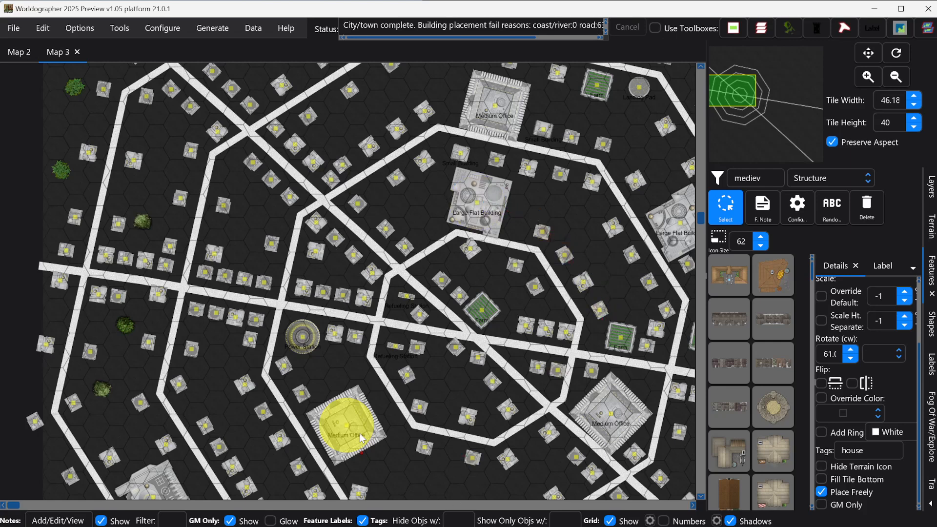
left_click(13, 28)
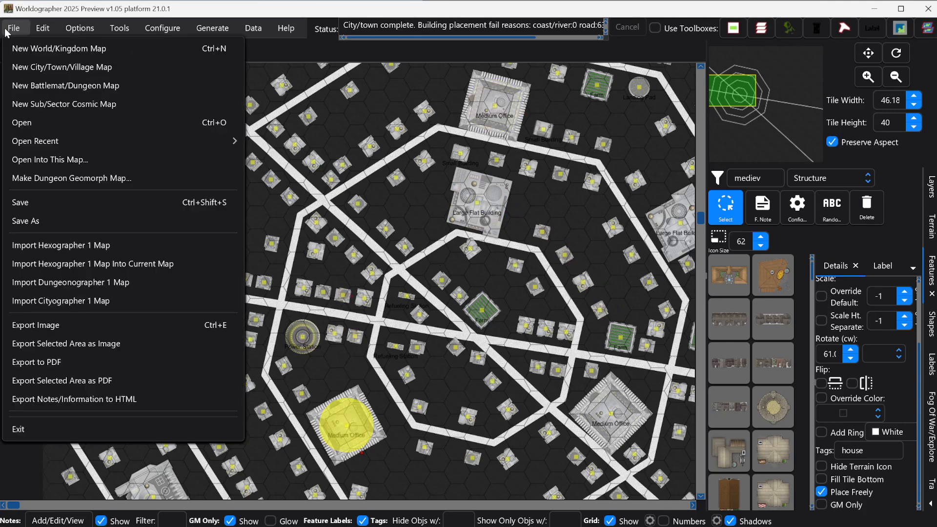
- Generate Map 4 with the default settings and view its Octagon city centre
left_click(47, 72)
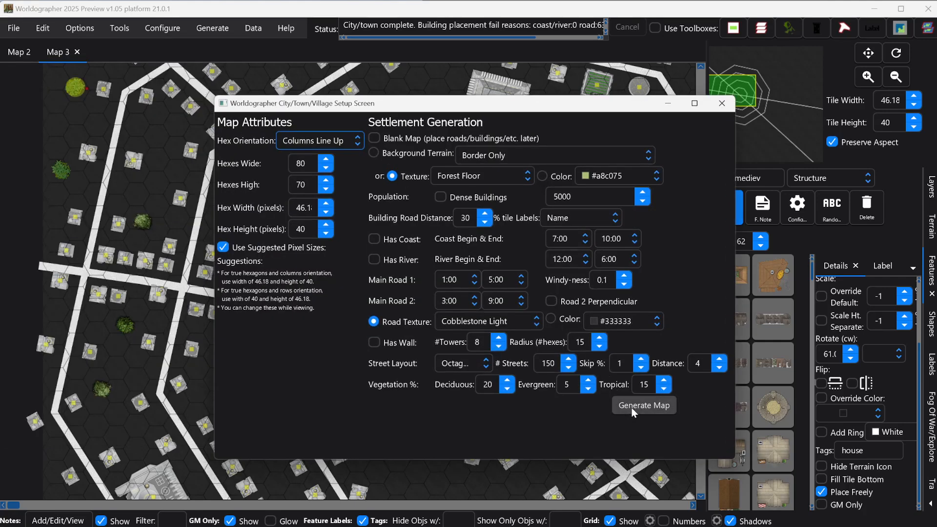
left_click(643, 406)
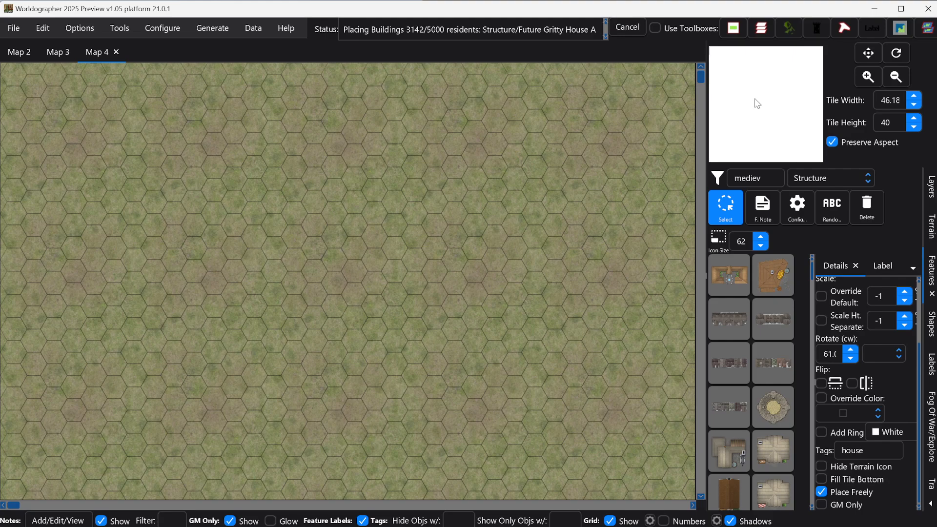
left_click(765, 101)
left_click_drag(773, 100, 794, 90)
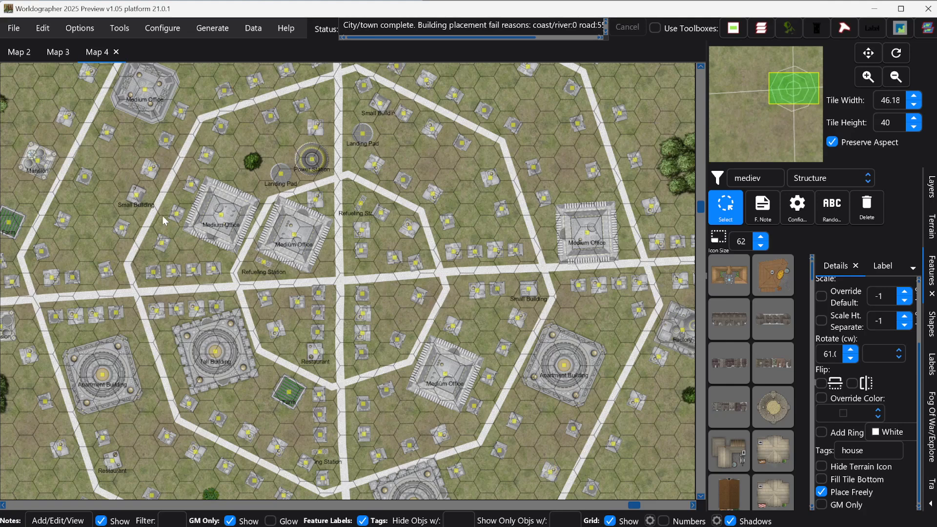
left_click(13, 29)
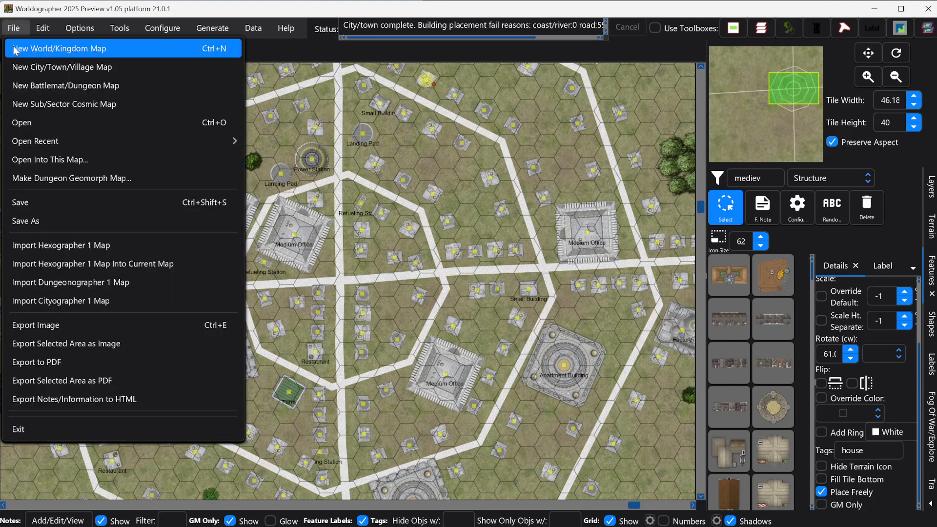
- Generate Map 5 at 100 by 80 hexes with population 10000, then centre the view
left_click(45, 68)
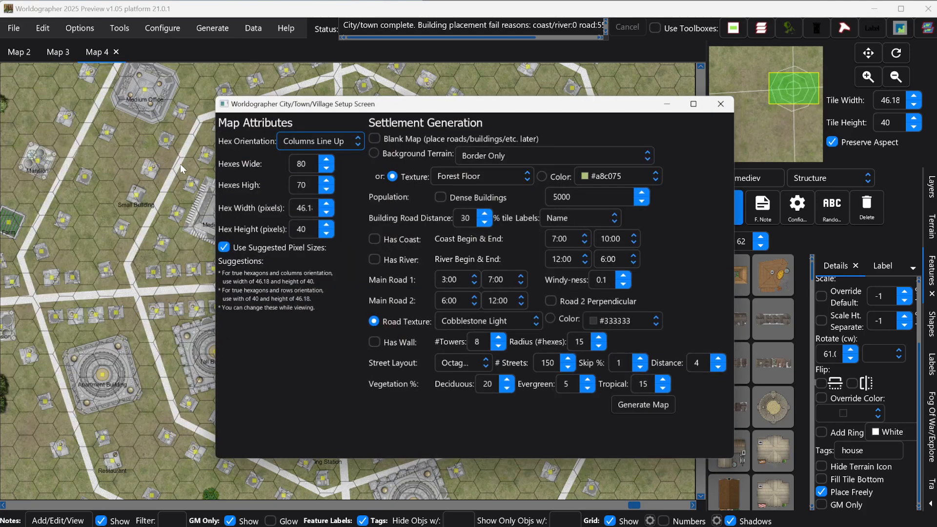
left_click(295, 164)
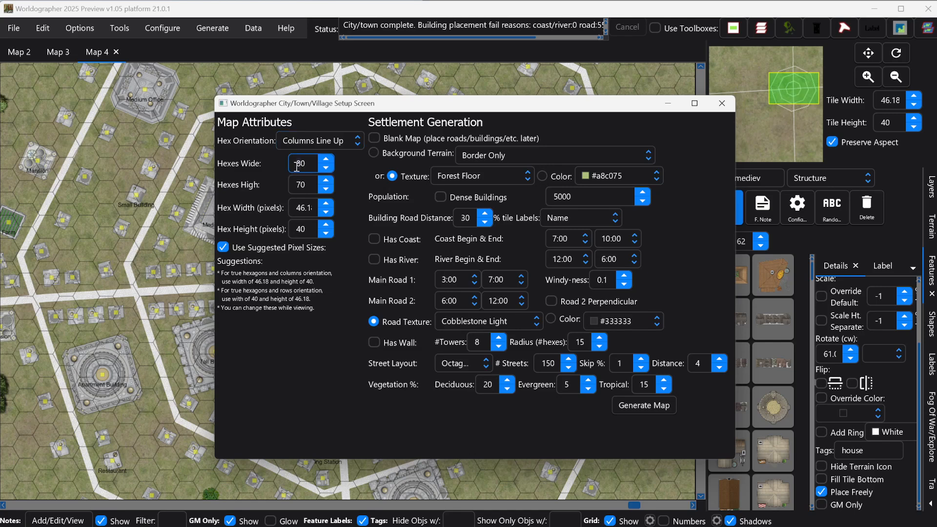
key("Delete")
type("100")
left_click(301, 186)
key("BackSpace")
type("8")
left_click(556, 195)
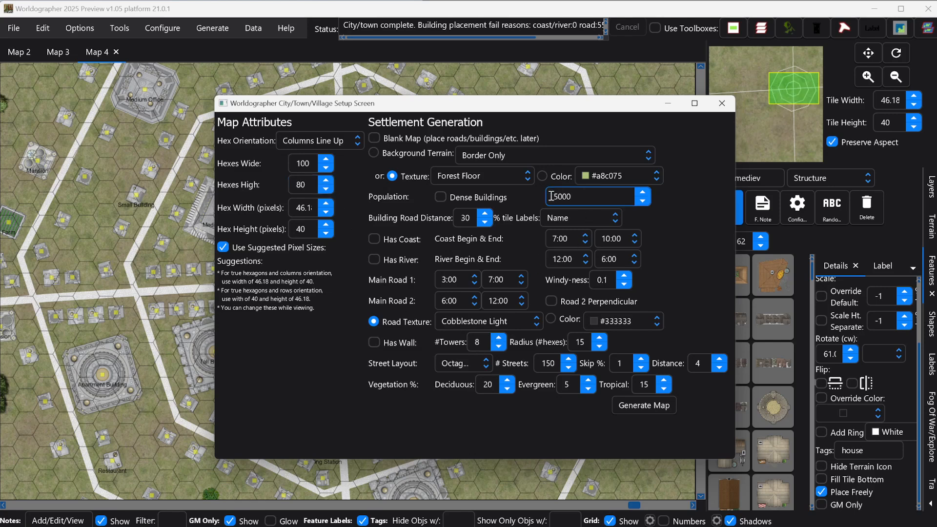
type("10")
left_click(645, 405)
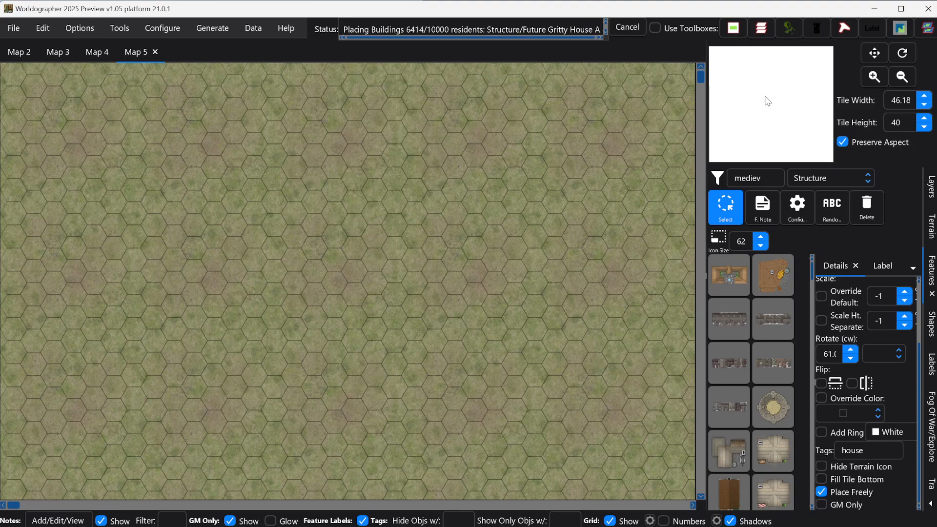
left_click_drag(767, 99, 786, 116)
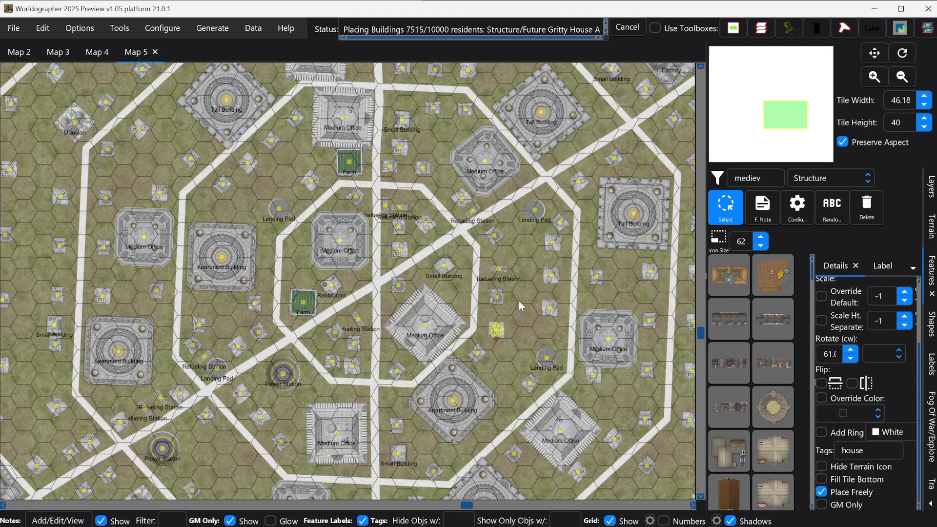
- Zoom out to survey the finished Map 5 Octagon city and its nested roads
scroll(513, 270, "down", 2)
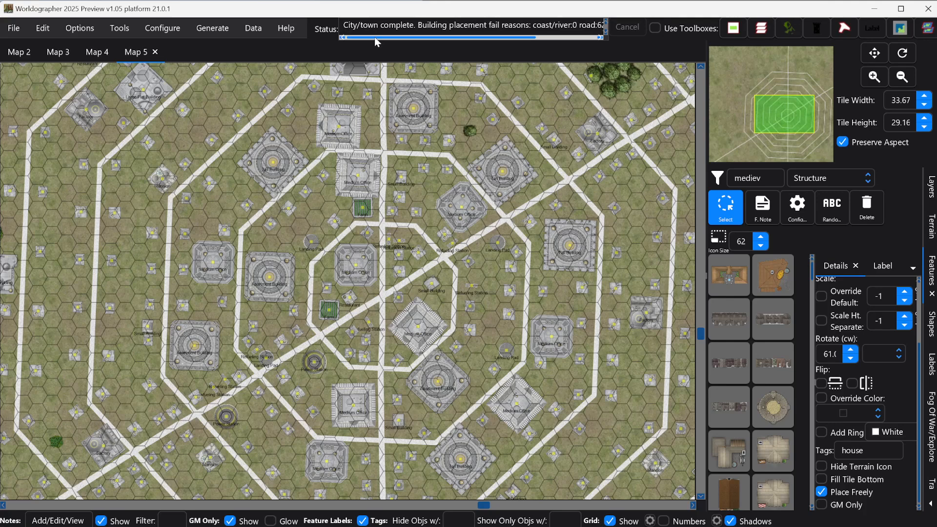
left_click_drag(375, 37, 364, 36)
left_click_drag(465, 39, 537, 40)
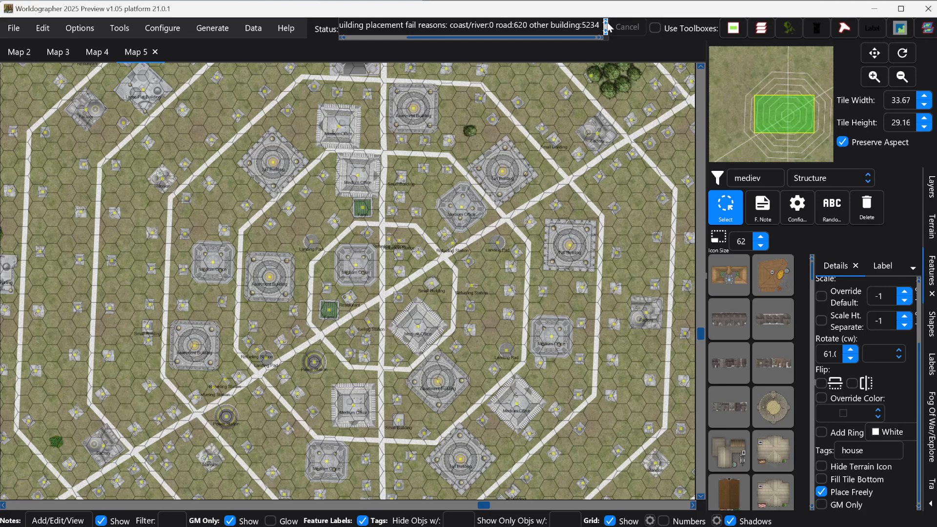
left_click(606, 23)
- Bring up the Generate menu listing Map 5's coast, road, street, building and vegetation commands
left_click(606, 22)
left_click(607, 23)
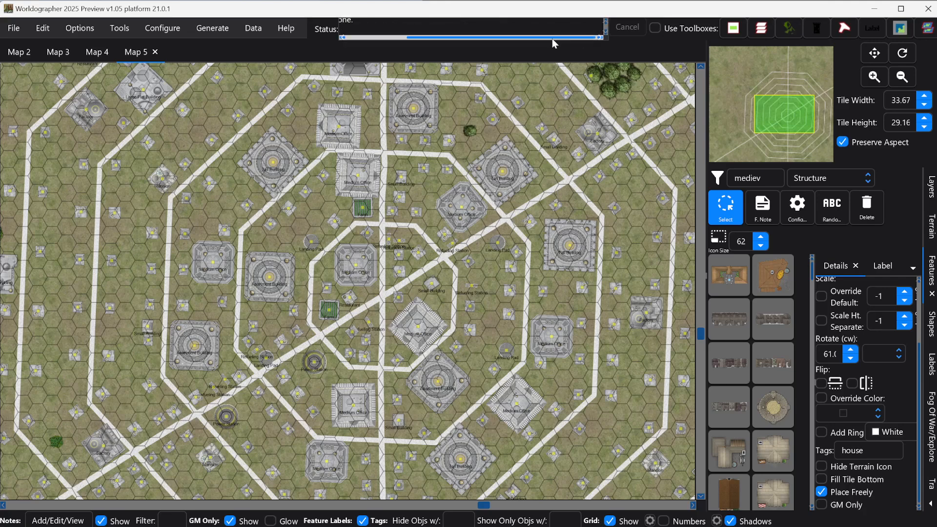
left_click_drag(551, 39, 471, 41)
left_click(605, 23)
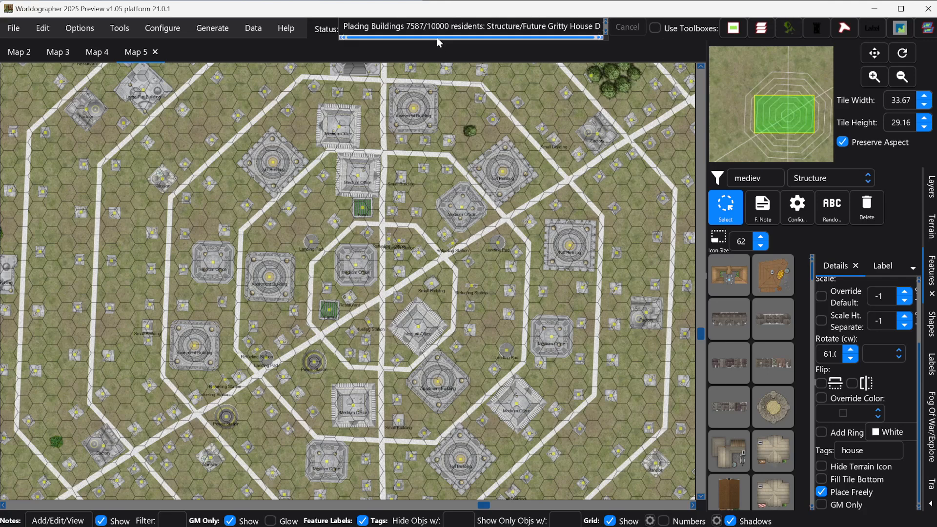
left_click(606, 22)
left_click(606, 23)
left_click(606, 32)
left_click(606, 32)
left_click(606, 32)
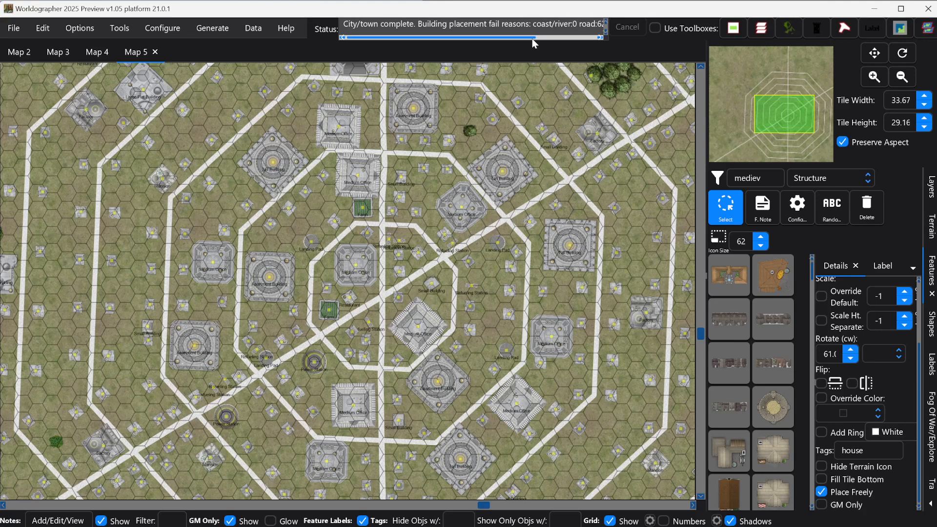
left_click_drag(532, 39, 595, 44)
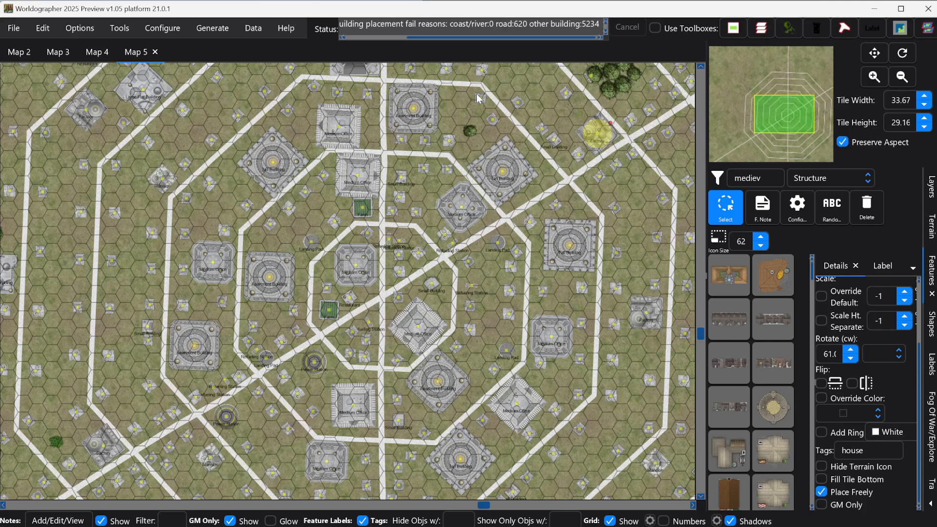
left_click(218, 29)
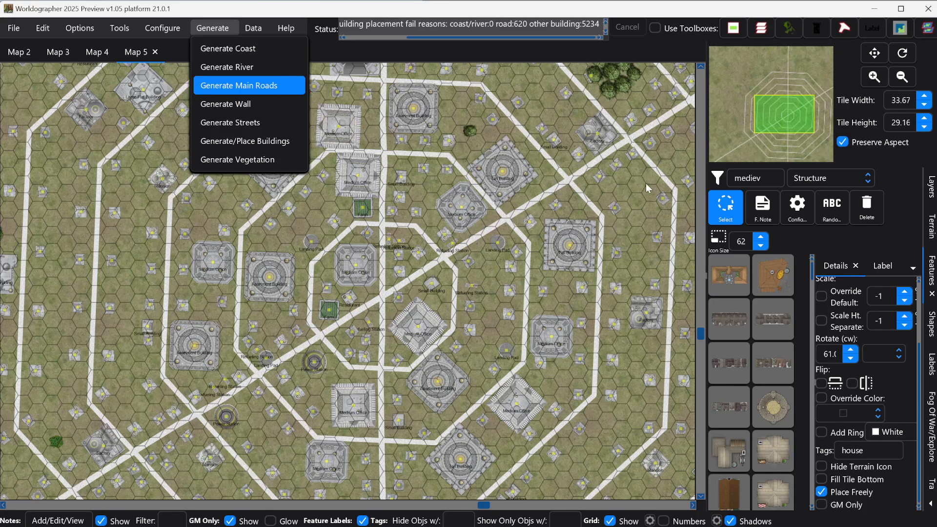
- Place buildings for 5000 residents with Name labels, then pan to the upper city
left_click(241, 145)
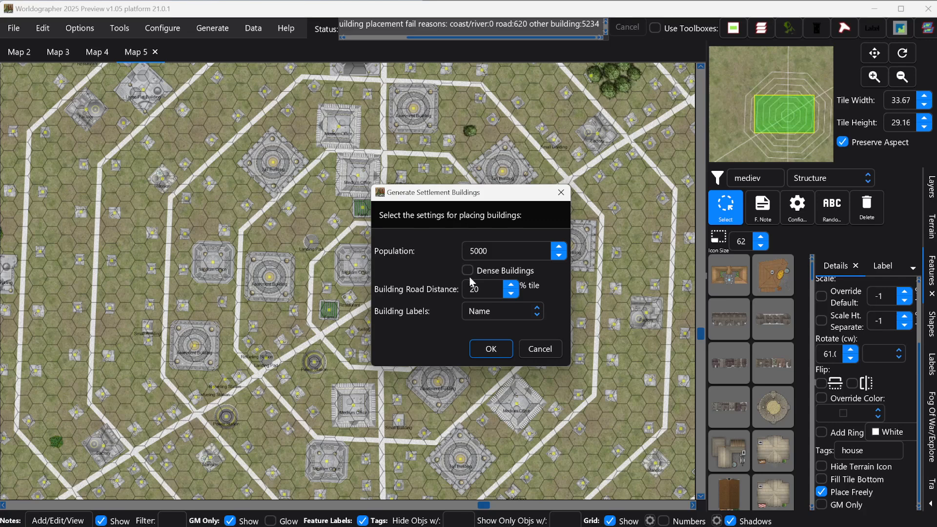
left_click(490, 350)
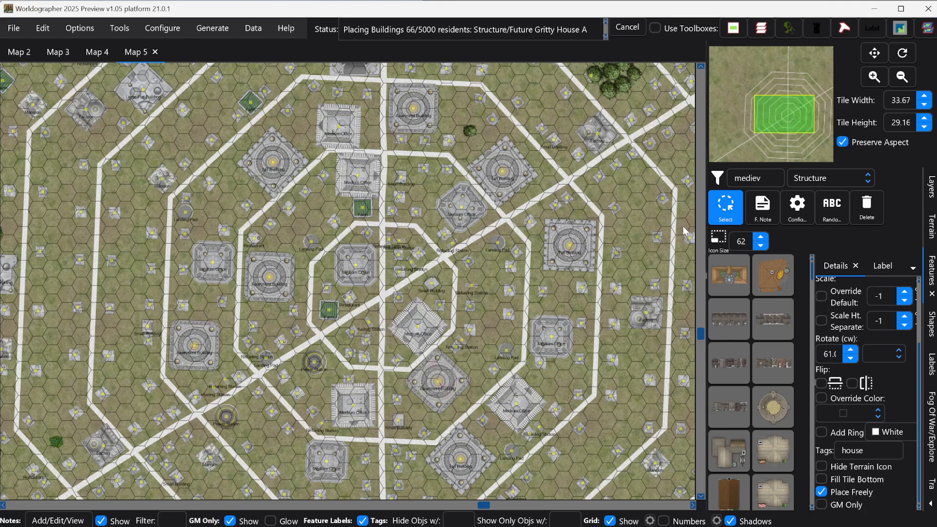
left_click_drag(790, 114, 786, 109)
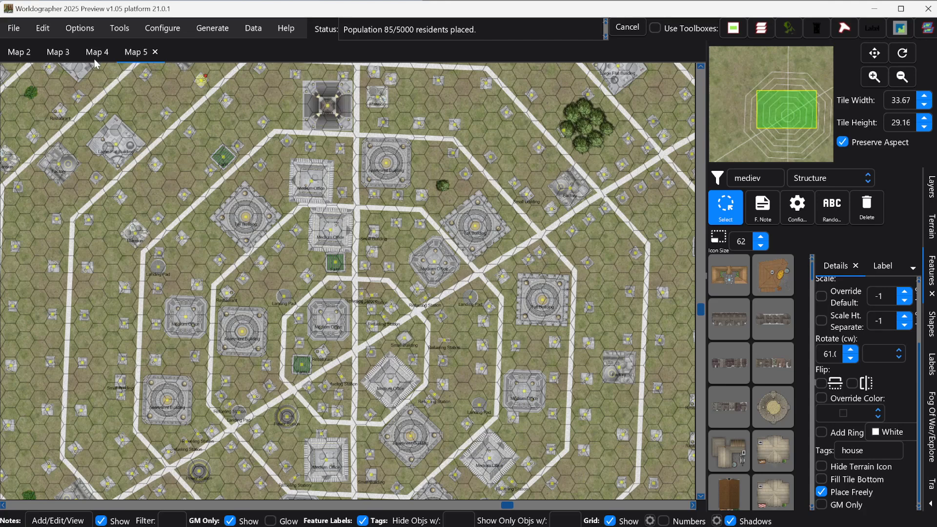
- Load a different building preset in Configure Settlement Data and confirm the Configuration Loaded message
left_click(151, 31)
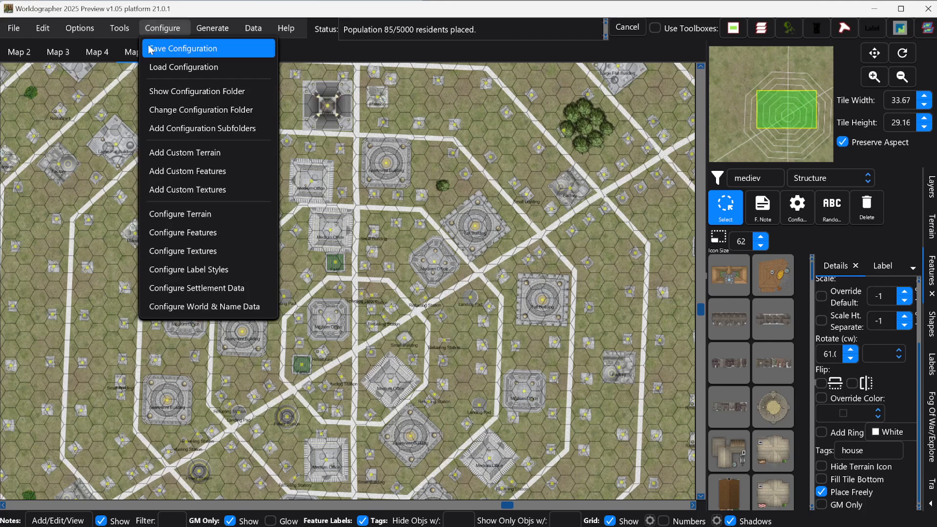
left_click(212, 293)
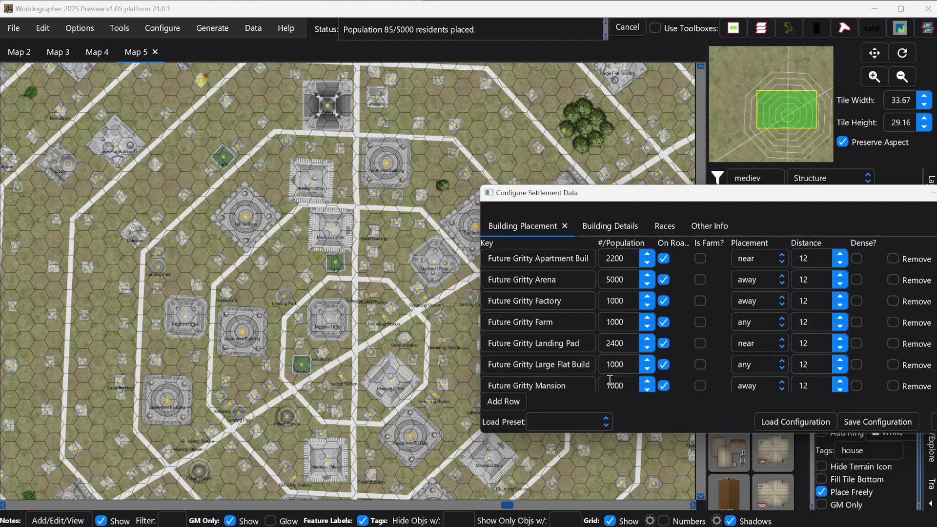
left_click(608, 425)
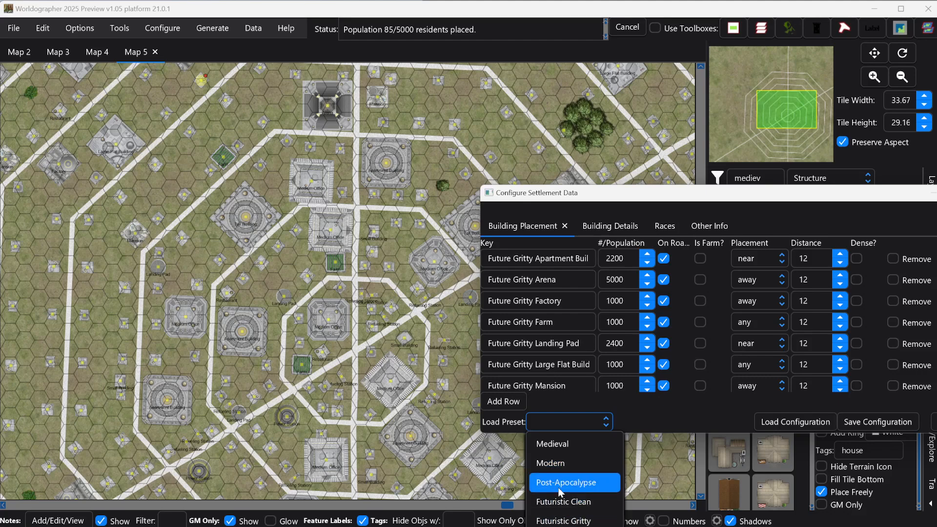
left_click(563, 521)
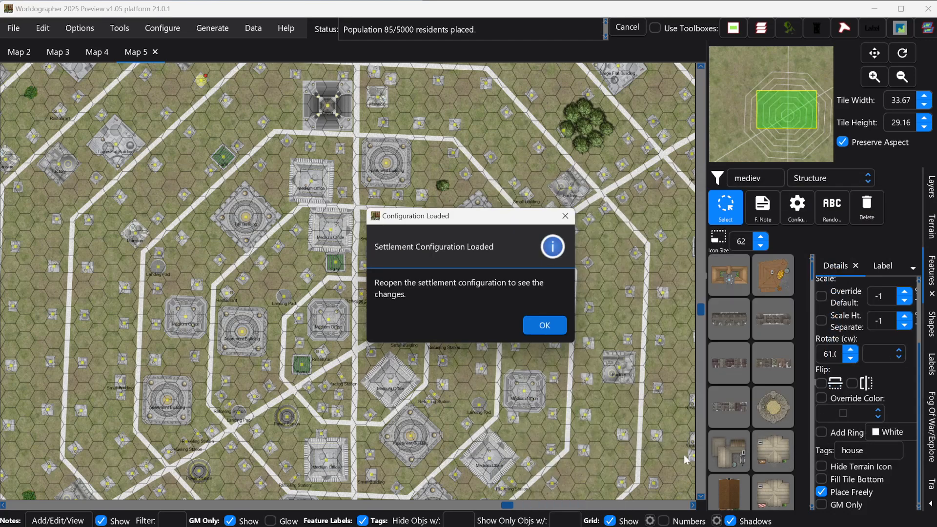
left_click(554, 330)
- Review the Western building rules, such as western bank at population 3000, then close
left_click(166, 29)
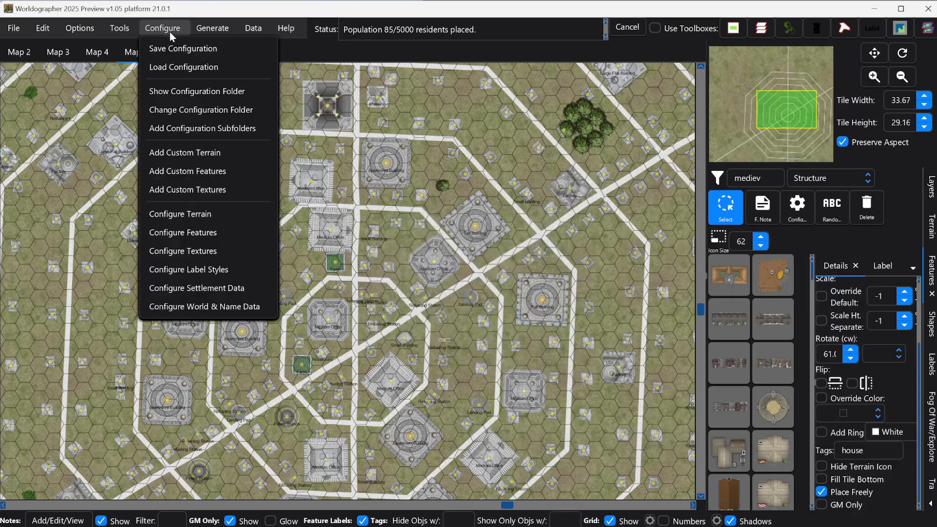
left_click(238, 287)
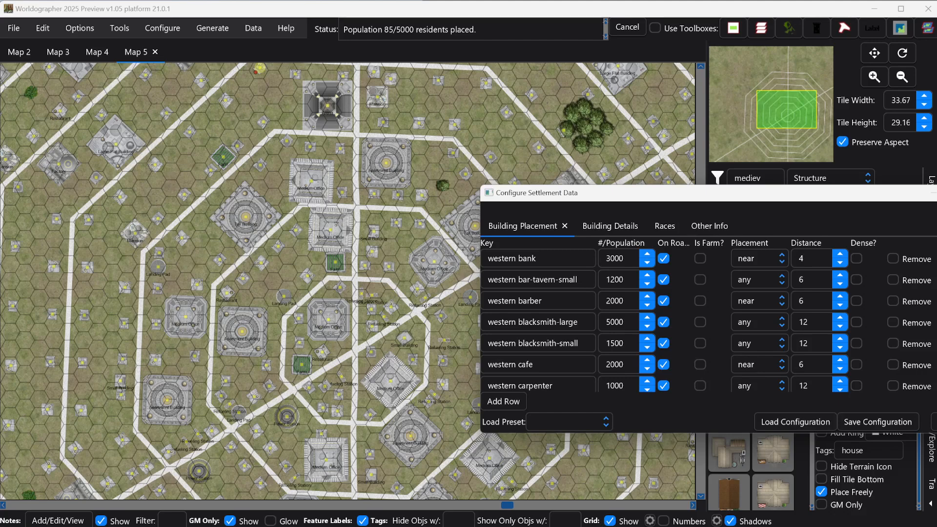
left_click(934, 421)
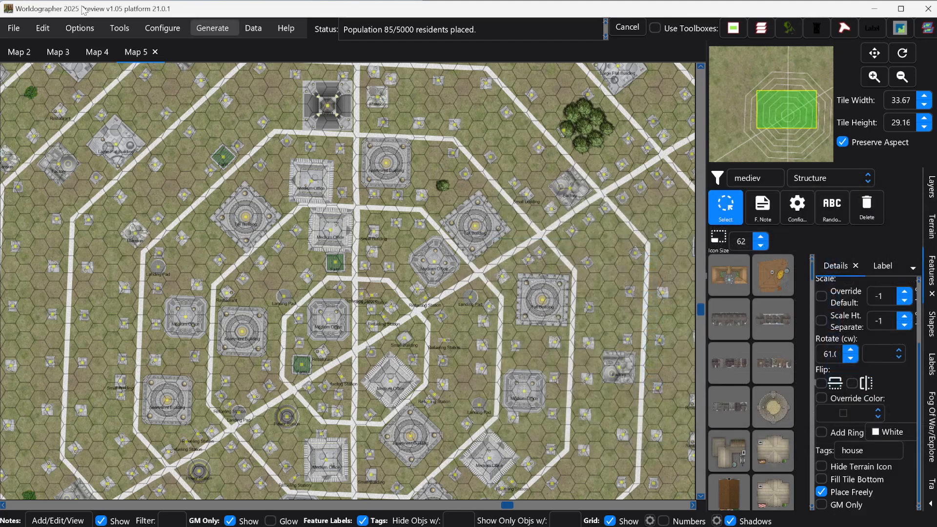
- Start Map 6 with Desert Floor ground, Desert Dark Floor roads, Branching streets and population 3000
left_click(14, 30)
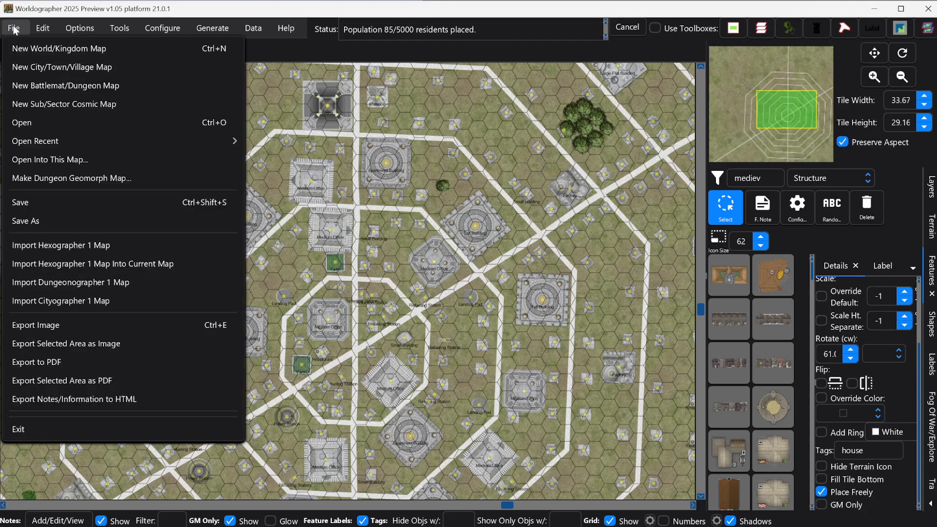
left_click(30, 66)
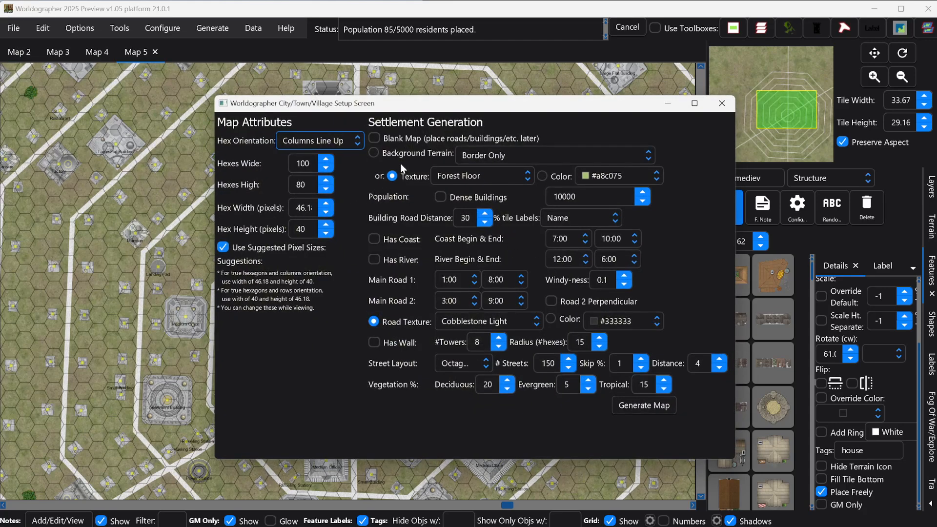
left_click(463, 176)
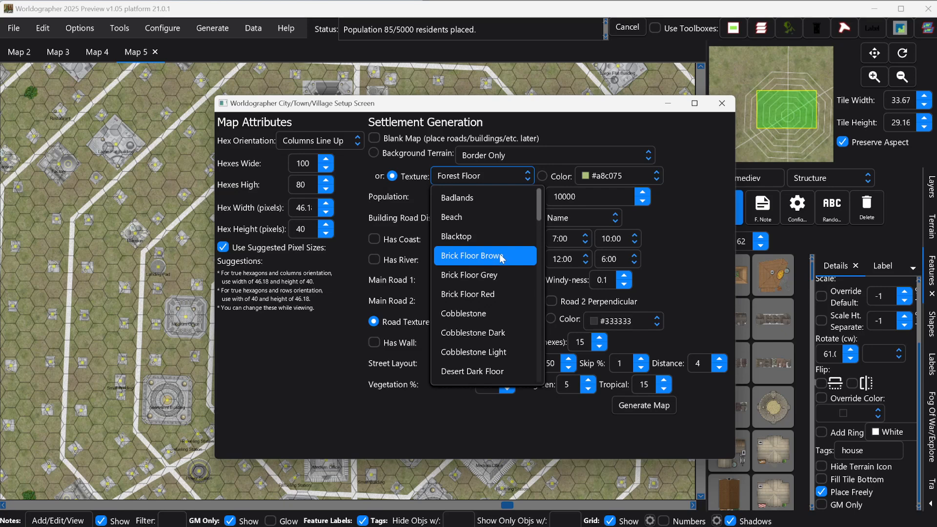
scroll(496, 261, "down", 1)
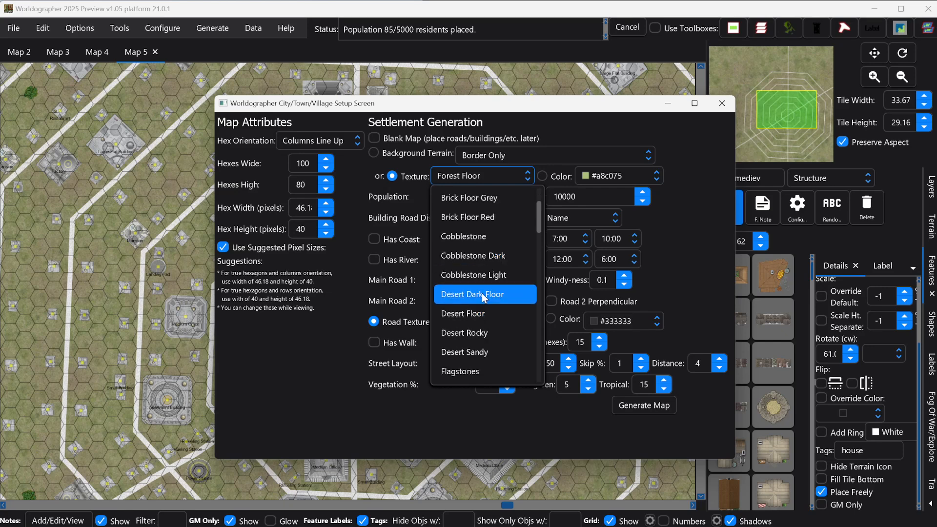
left_click(480, 313)
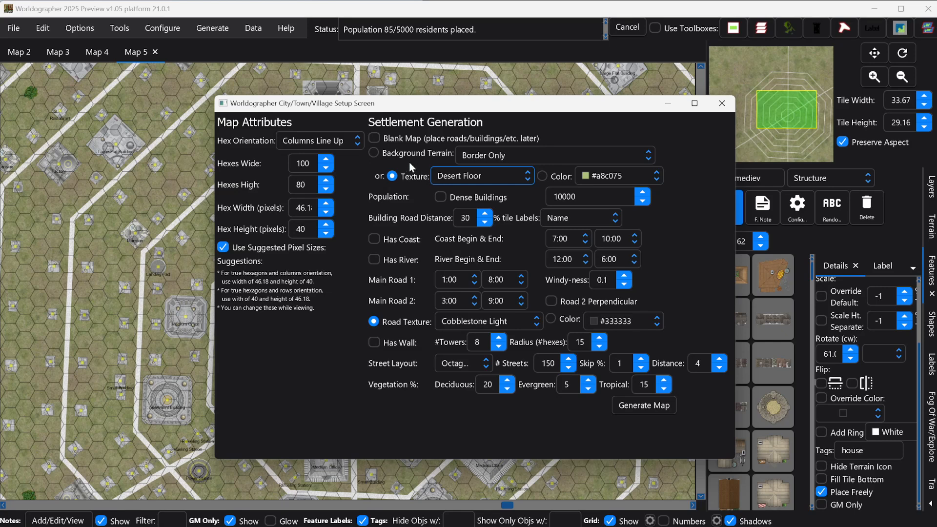
left_click(488, 322)
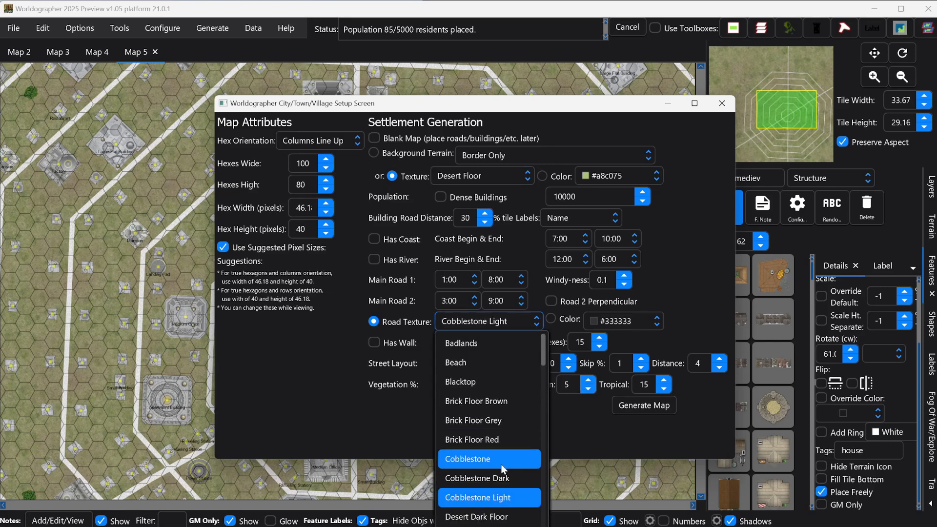
left_click(504, 519)
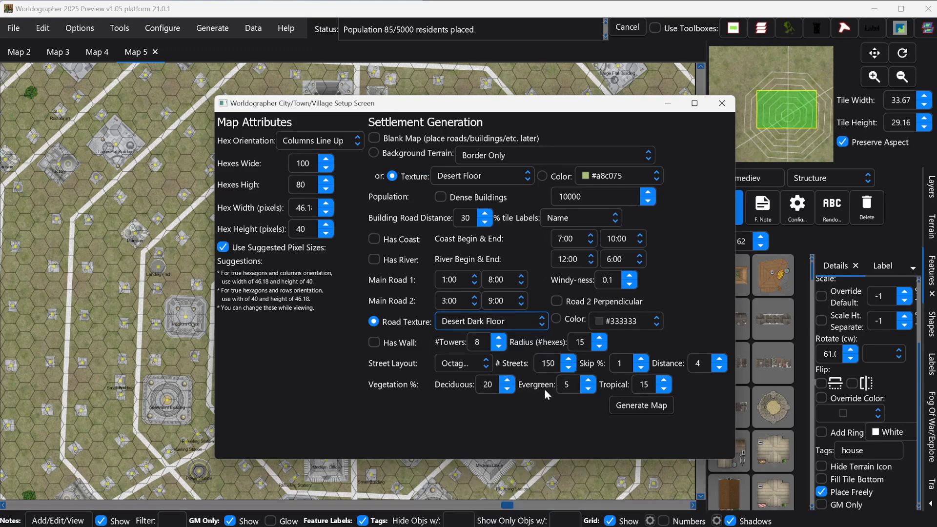
left_click(463, 368)
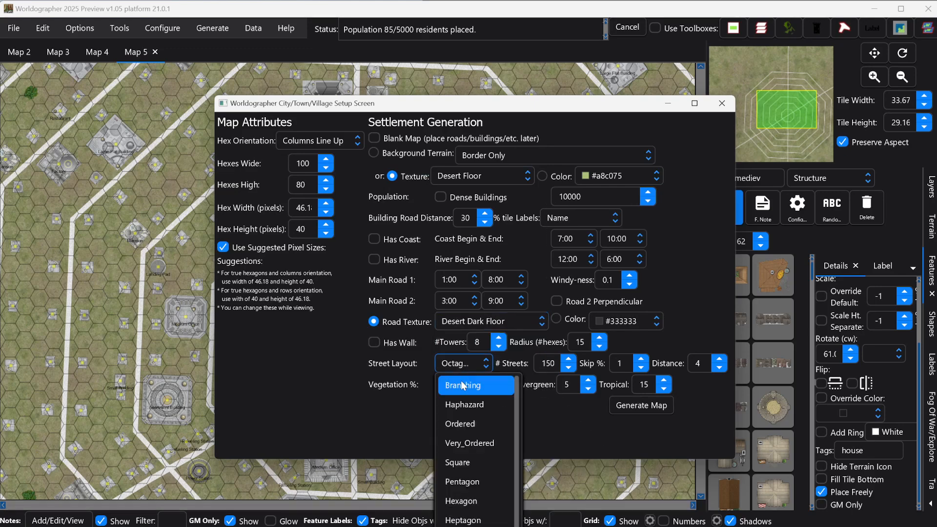
left_click(465, 385)
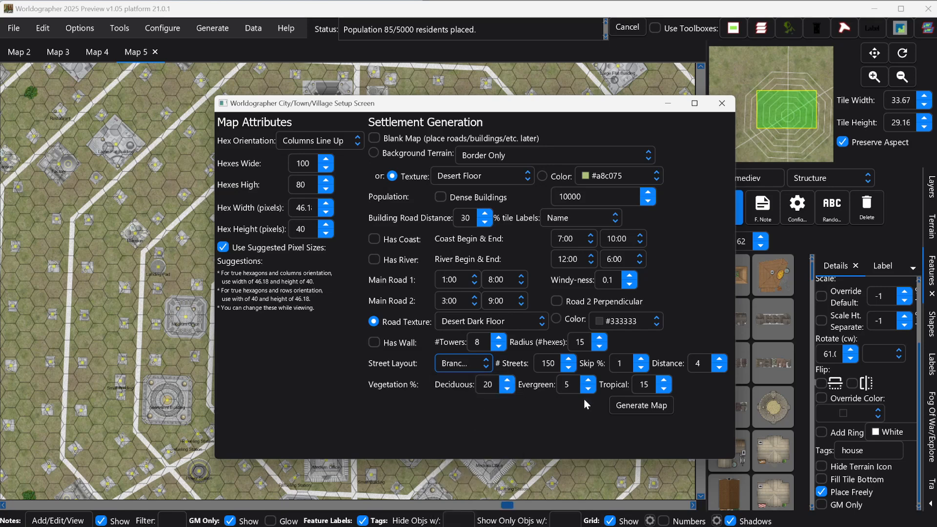
left_click(570, 193)
- Generate Map 6's desert town and pan around it with the minimap to survey the buildings
left_click(626, 409)
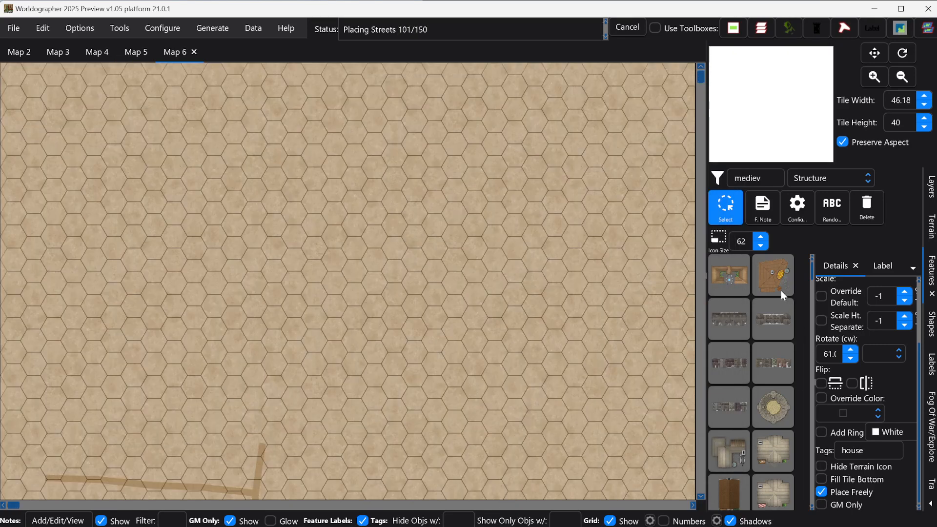
left_click(759, 90)
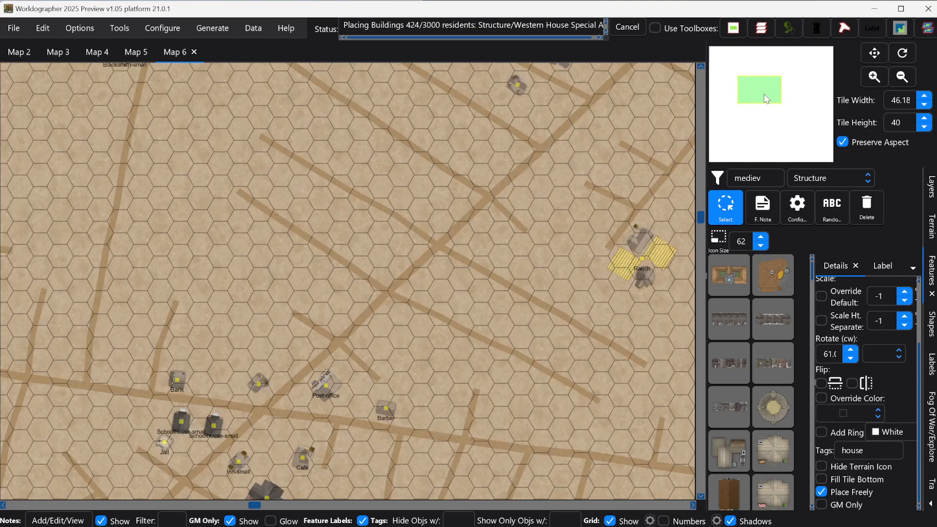
left_click_drag(764, 99, 753, 97)
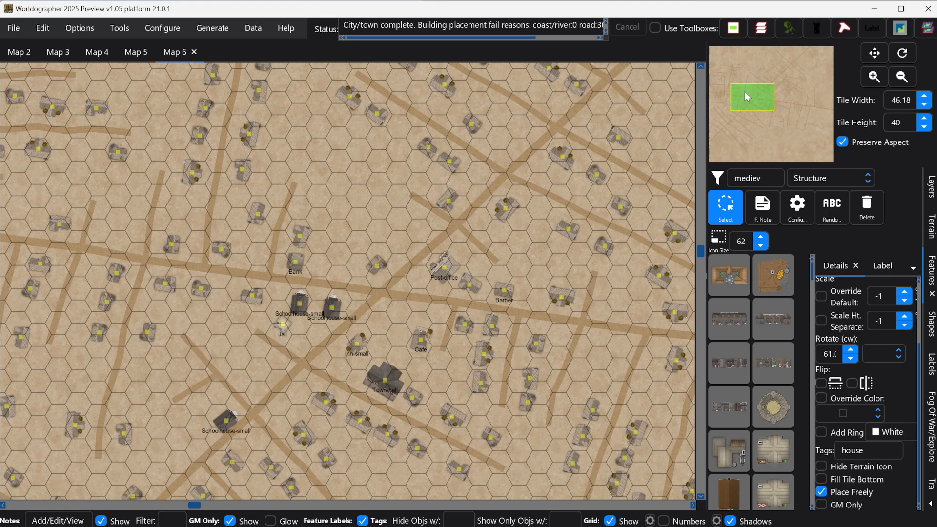
left_click_drag(745, 95, 766, 103)
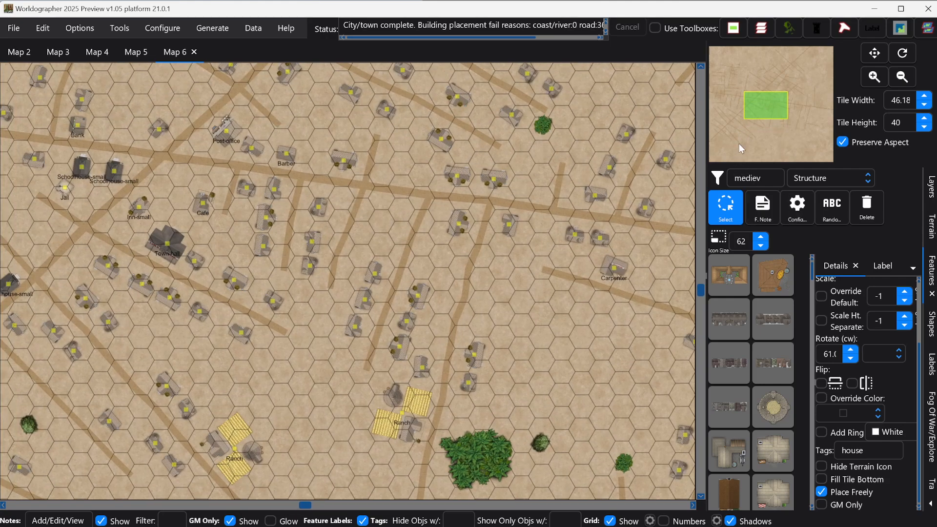
left_click_drag(763, 111, 757, 101)
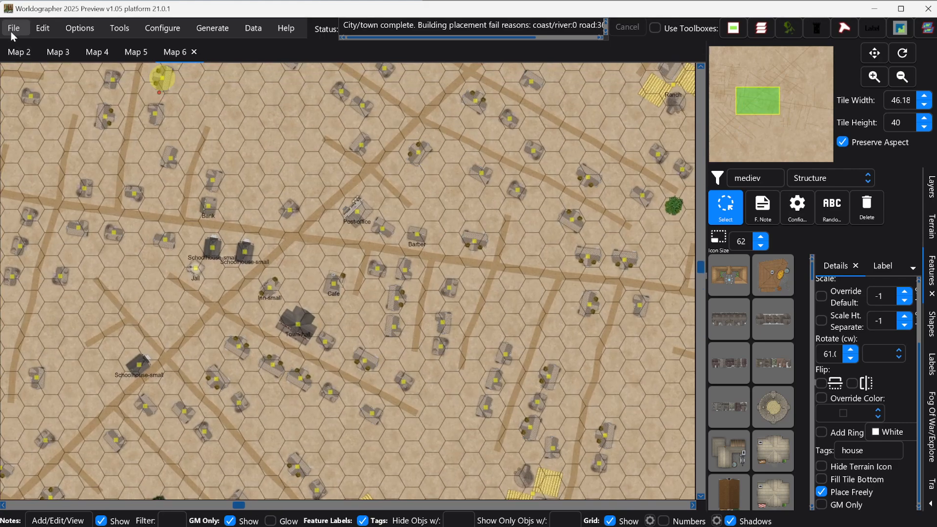
- Start another new city/town map and set its population to 5000
left_click(11, 30)
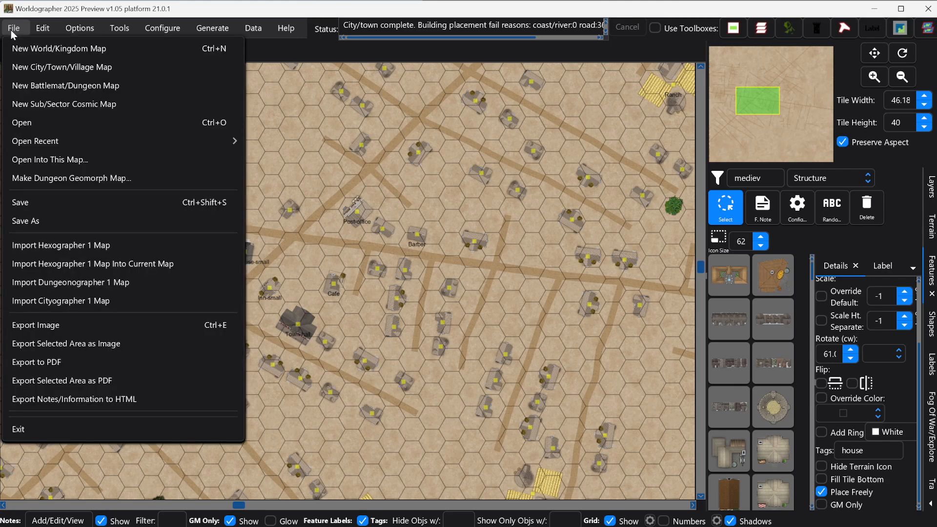
left_click(29, 66)
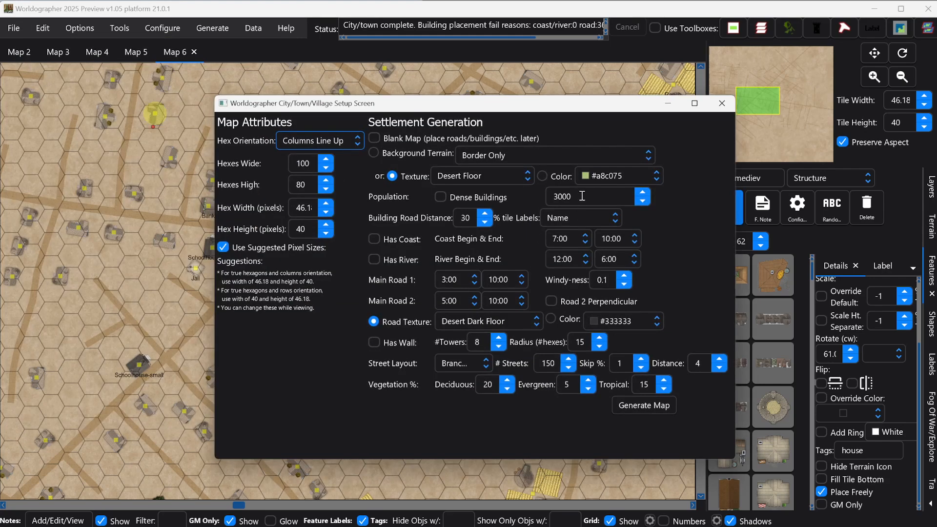
left_click(561, 198)
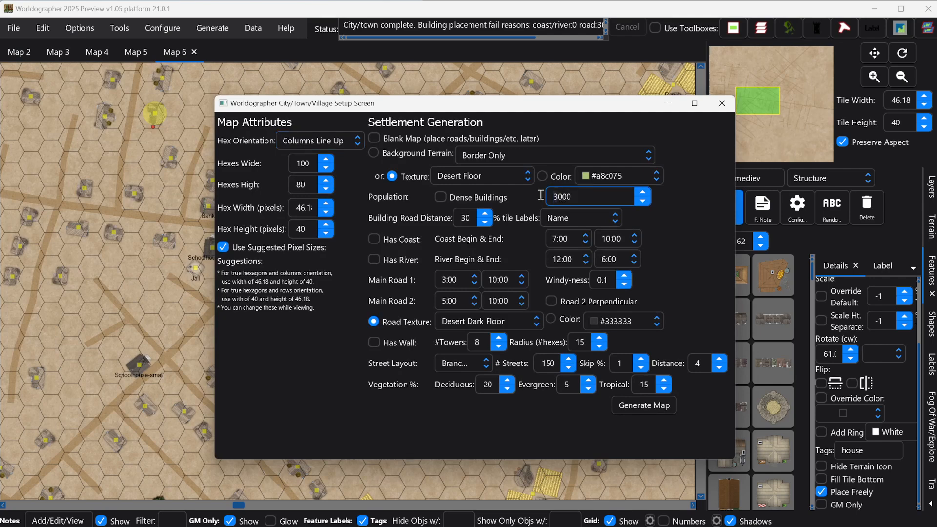
key("Delete")
type("5")
- Set the map to 40 hexes wide, 32 high with 25 streets, then generate it
left_click(307, 163)
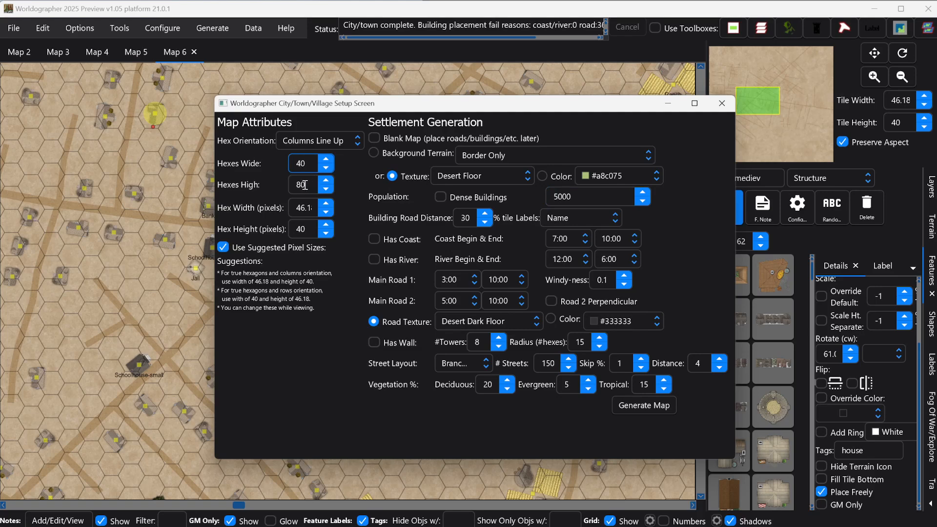
left_click(303, 184)
key("BackSpace")
key("BackSpace")
type("32")
left_click(559, 364)
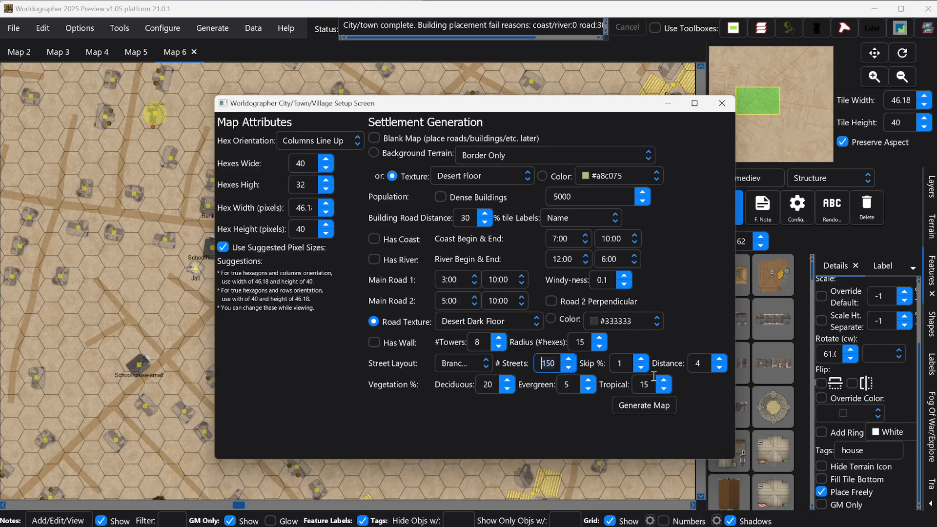
key("BackSpace")
key("BackSpace")
key("BackSpace")
type("25")
left_click(649, 406)
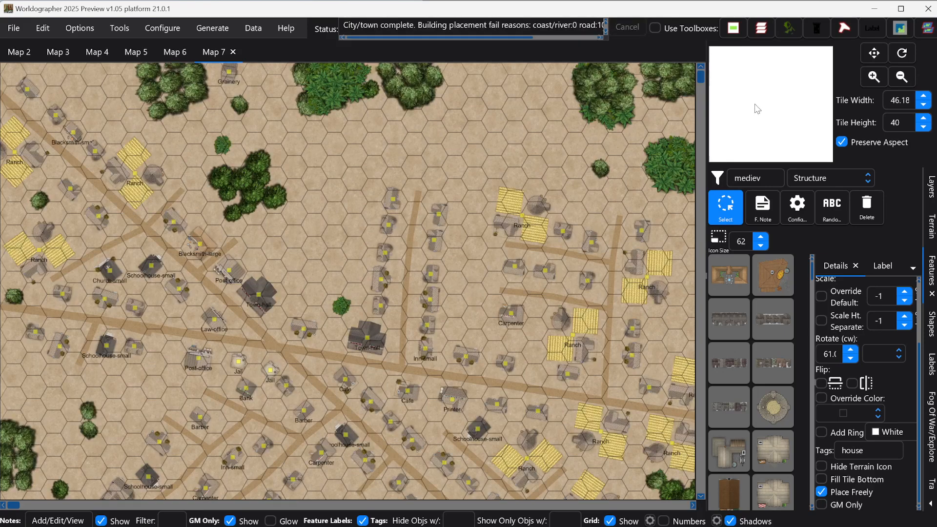
- Centre the view on Map 7's town and switch to notes mode
left_click_drag(762, 103, 734, 104)
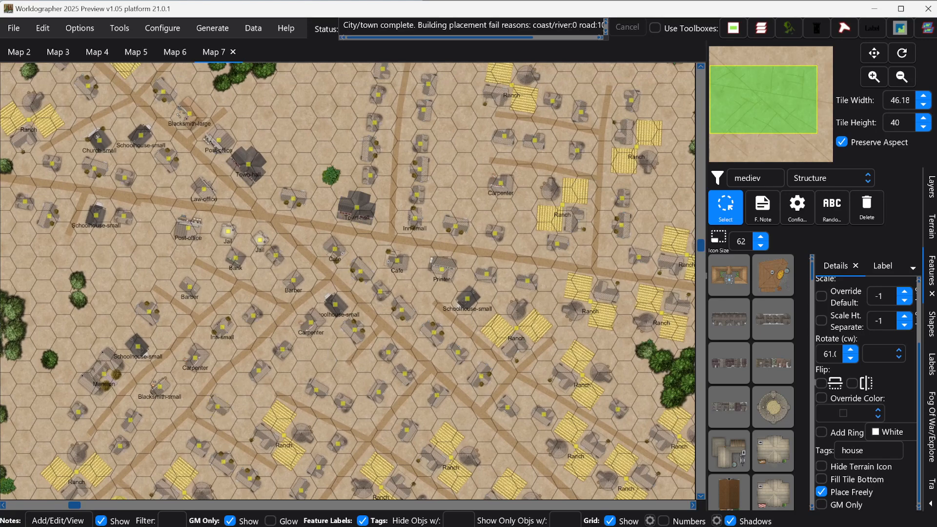
left_click(59, 521)
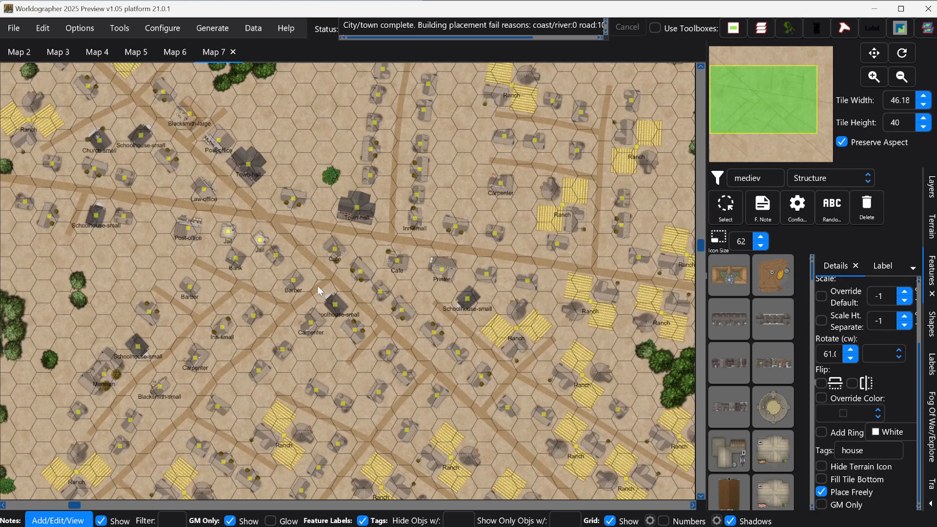
- Check and close the Town-hall note, then filter the notes with 'vern'
left_click(356, 210)
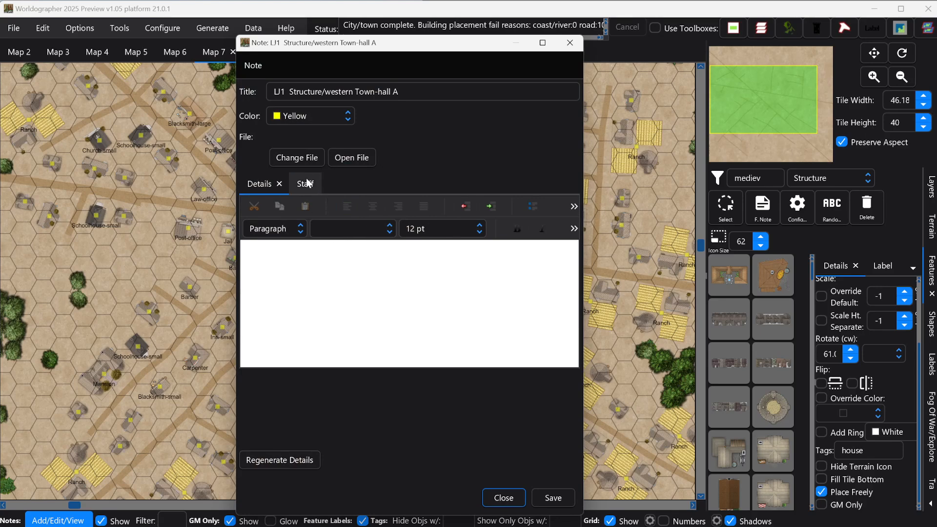
left_click(575, 43)
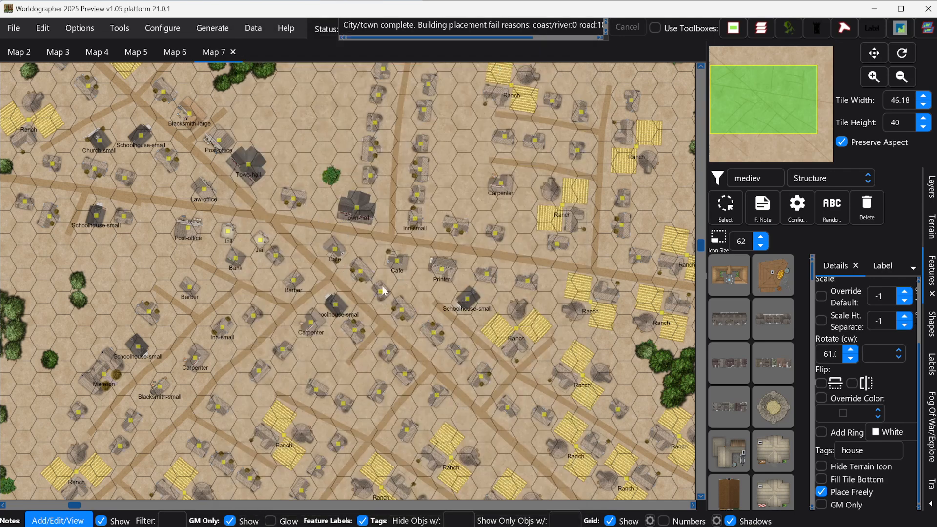
left_click(169, 521)
type("ver")
type("n")
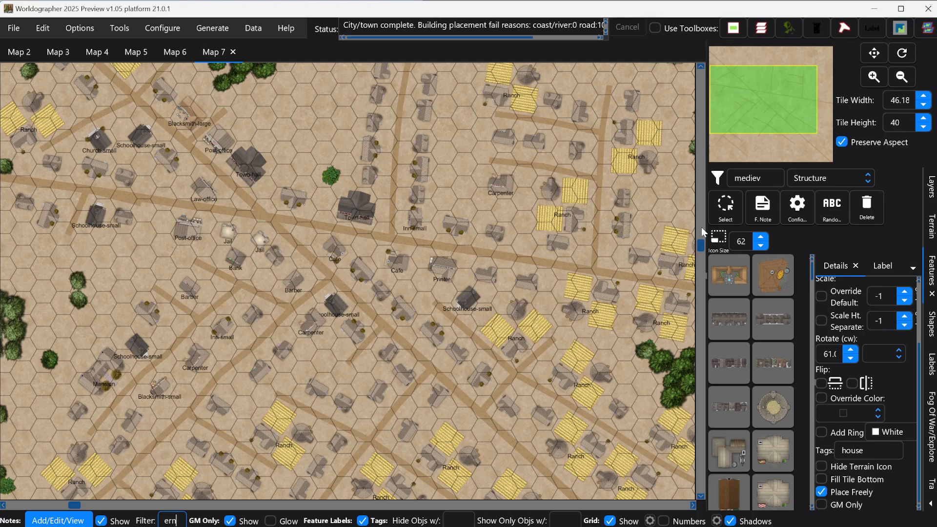
mouse_move(764, 100)
left_mouse_down()
mouse_move(792, 108)
mouse_move(787, 123)
mouse_move(758, 119)
mouse_move(759, 81)
mouse_move(778, 88)
left_mouse_up()
- Change the notes filter to 'ta', then to 'in' to narrow it to inns
left_click_drag(176, 523, 118, 521)
type("ta")
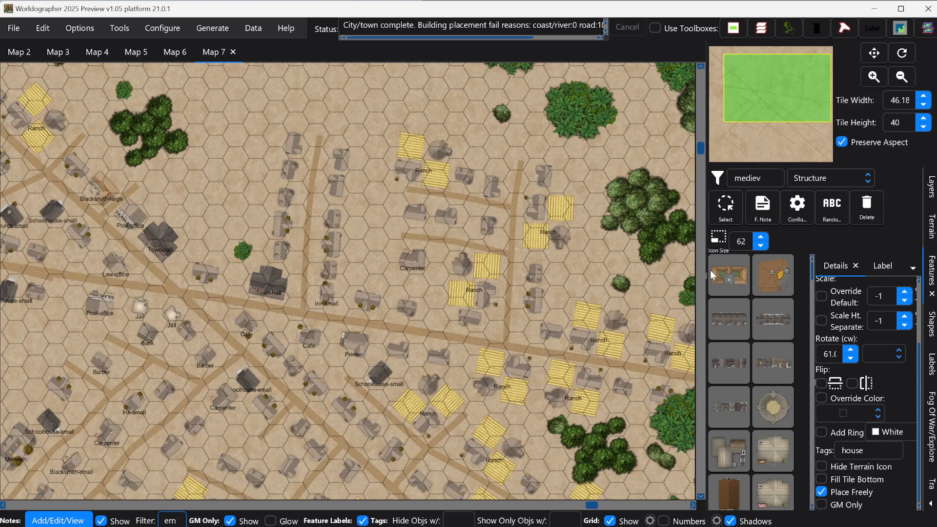
left_click_drag(775, 88, 774, 107)
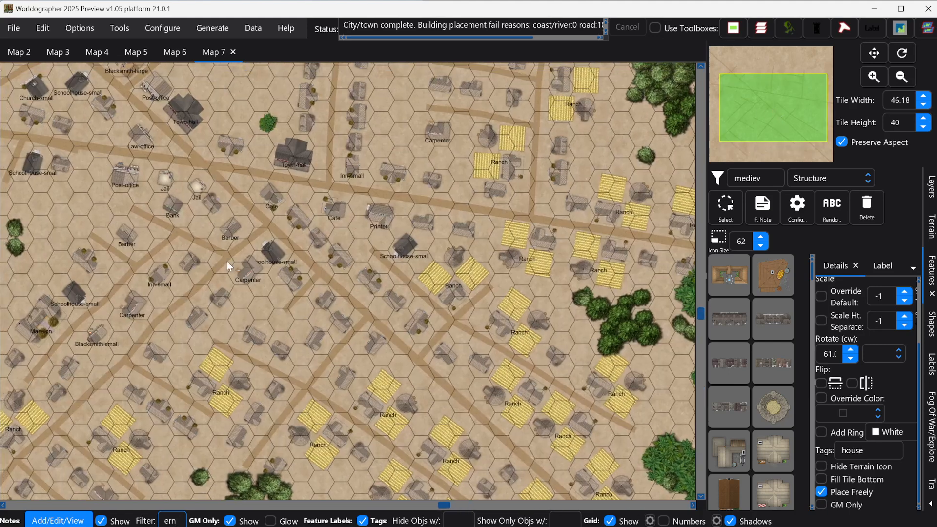
left_click_drag(178, 521, 126, 517)
type("inn")
- Open the Inn-small note, look through its Drinks, Food, Patrons, Rooms and Staff tabs, then close it
left_click(351, 167)
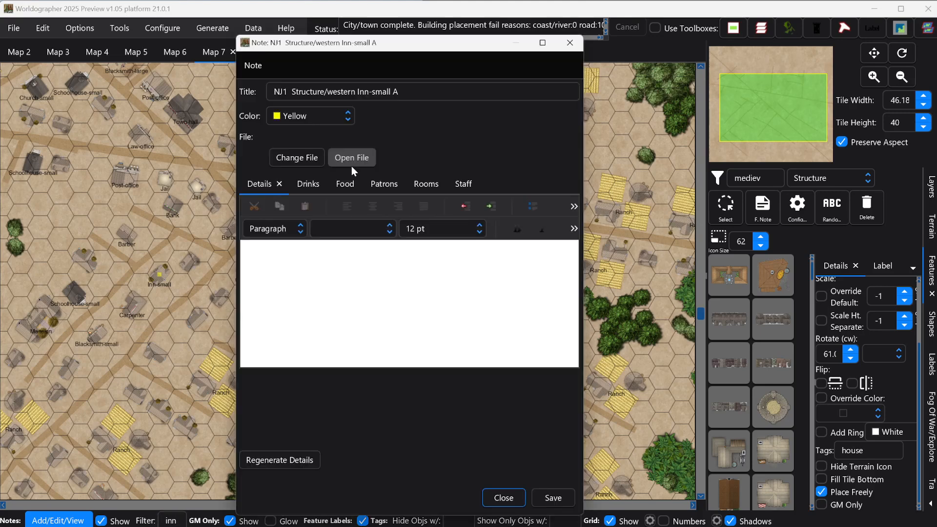
left_click(311, 185)
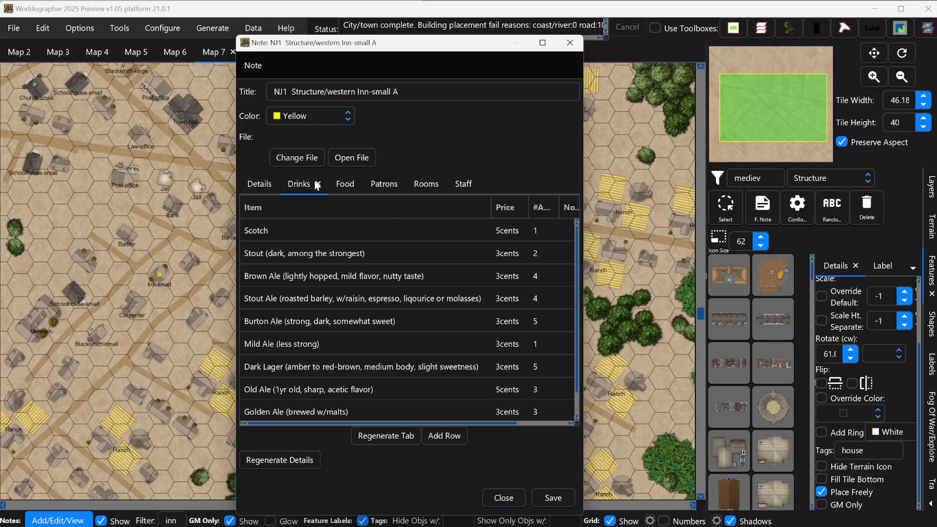
left_click(340, 183)
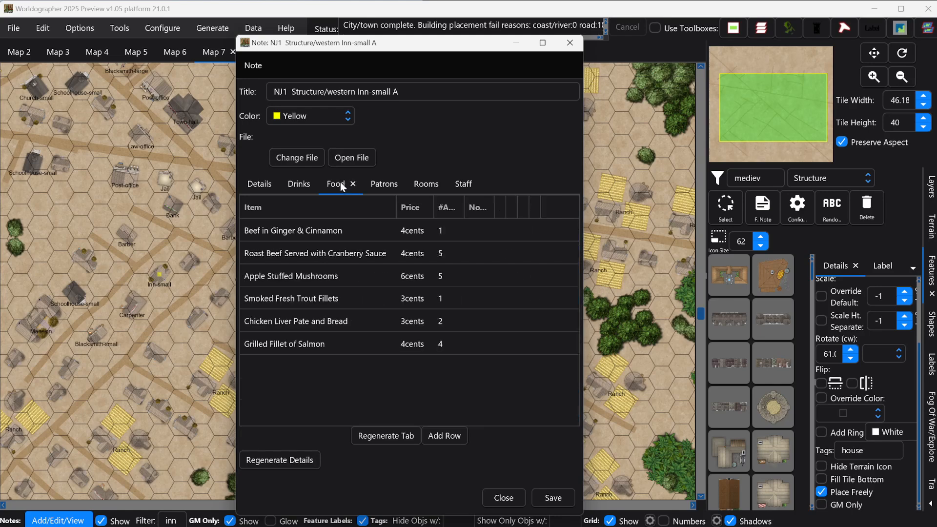
left_click(377, 184)
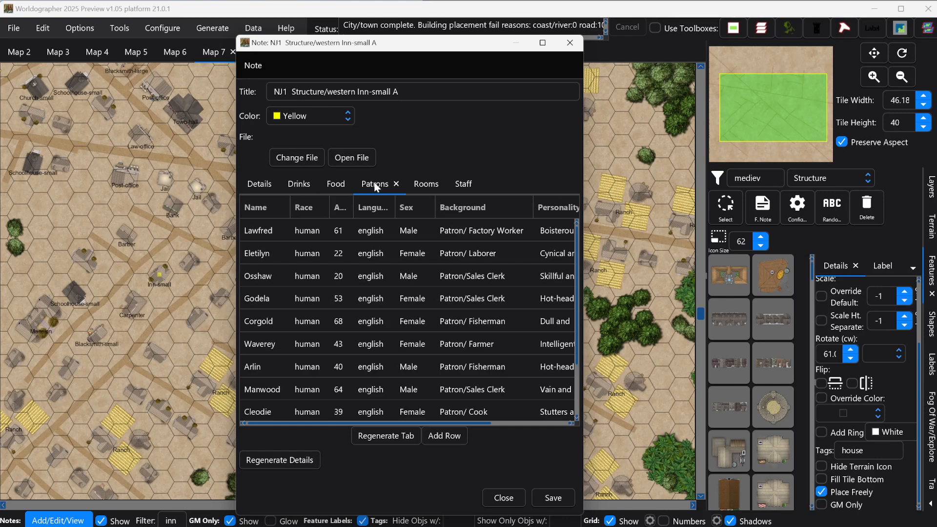
left_click(423, 187)
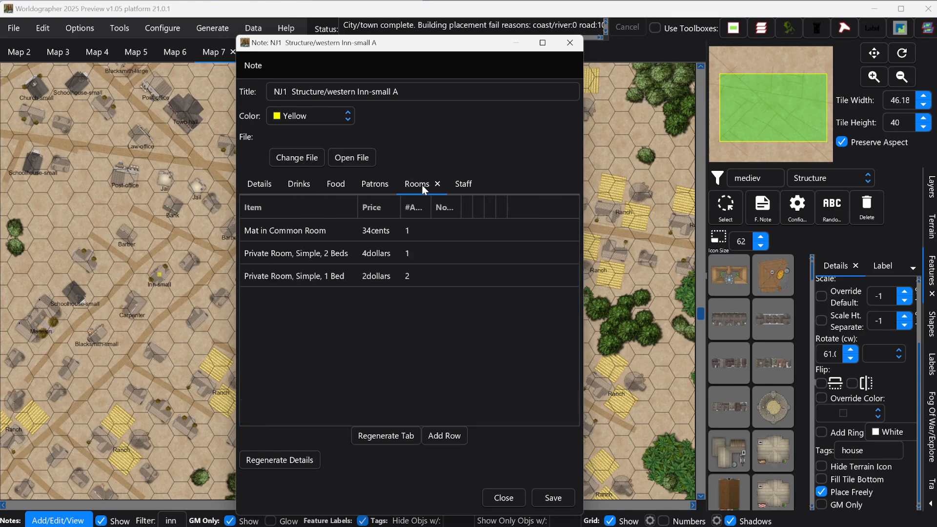
left_click(456, 188)
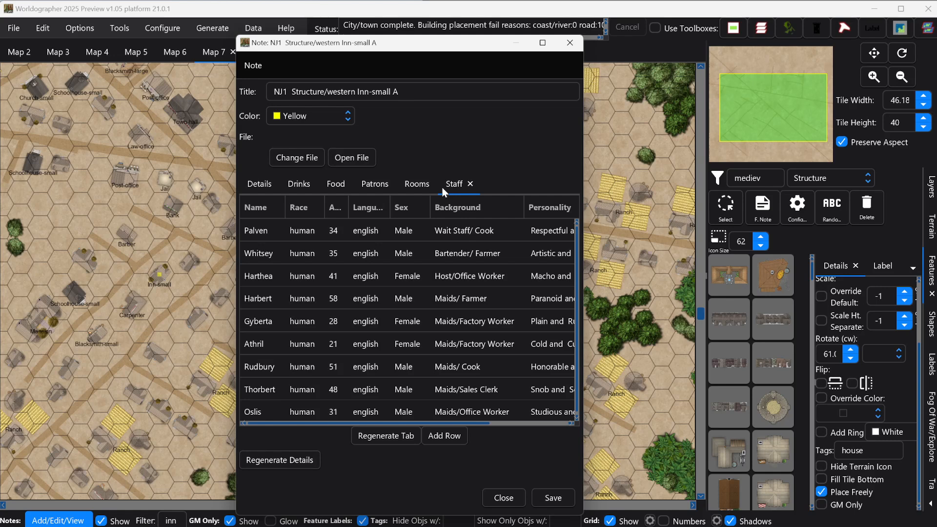
left_click(571, 44)
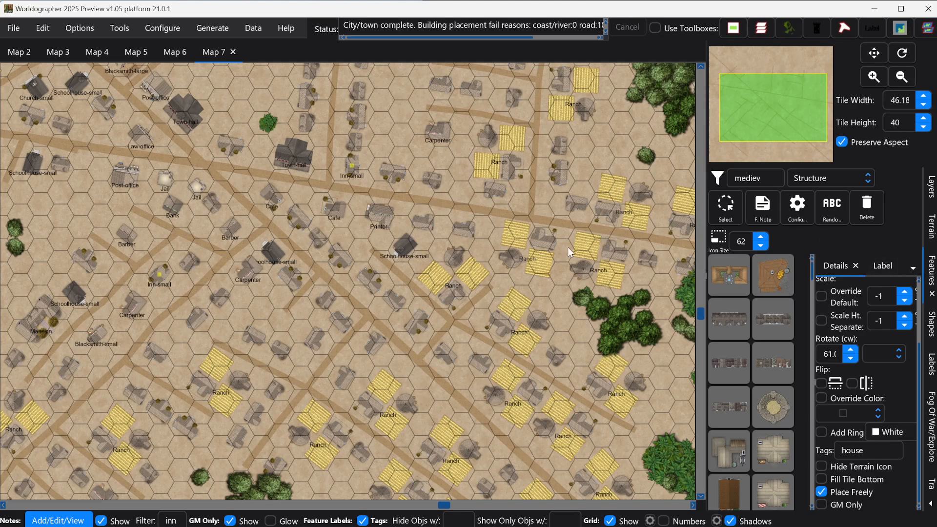
- Select the Inn-small building, replace its label text with 'Dew Drop Inn', then deselect it
left_click(736, 209)
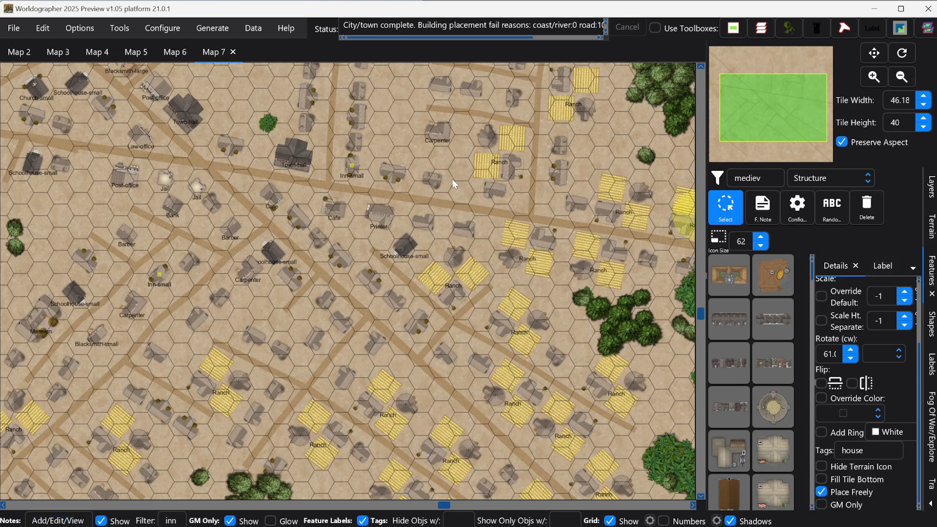
left_click(353, 165)
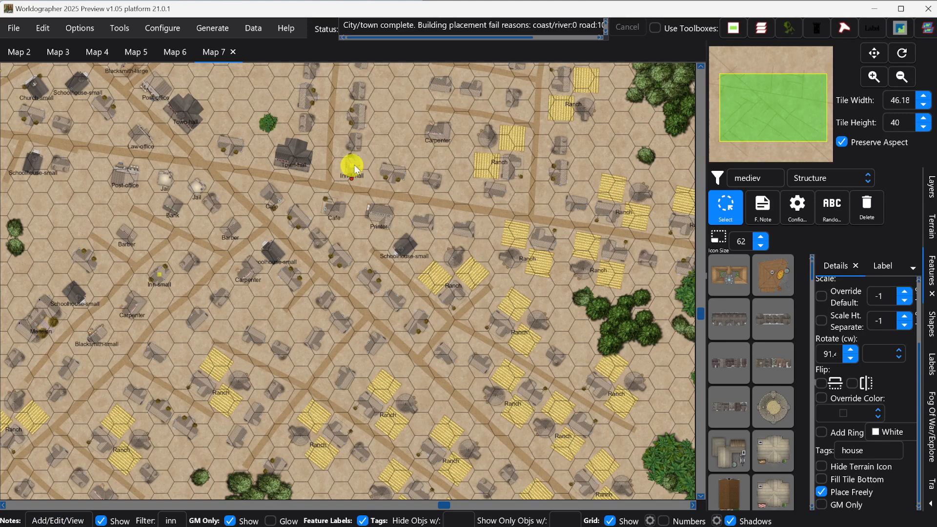
left_click(887, 270)
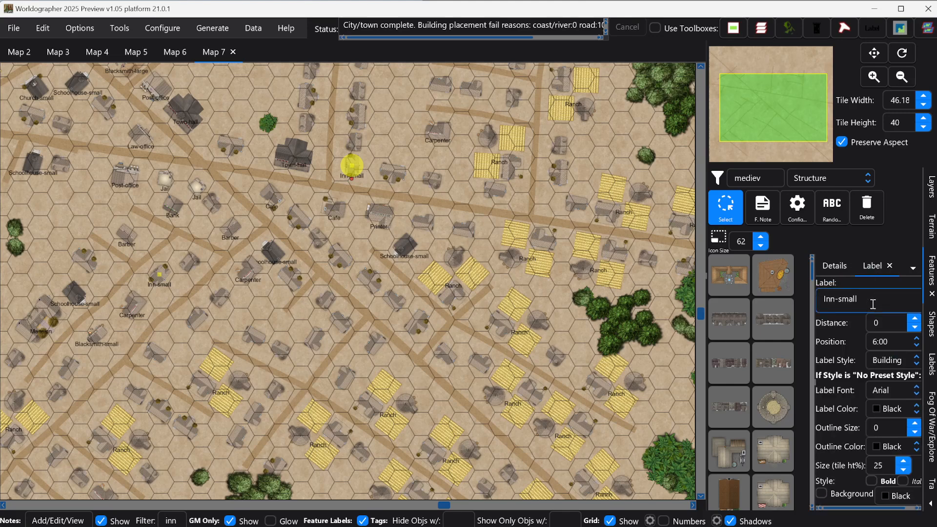
left_click_drag(873, 303, 823, 299)
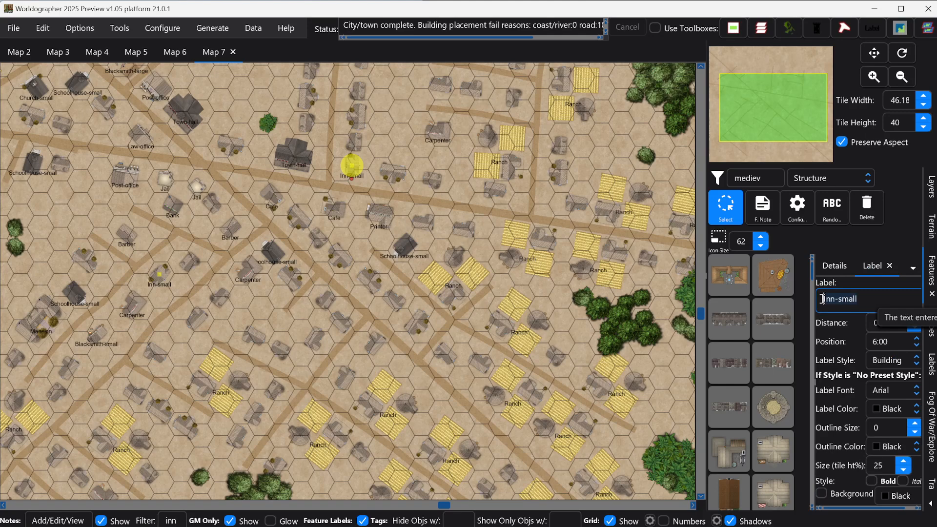
type("Dew Drop ")
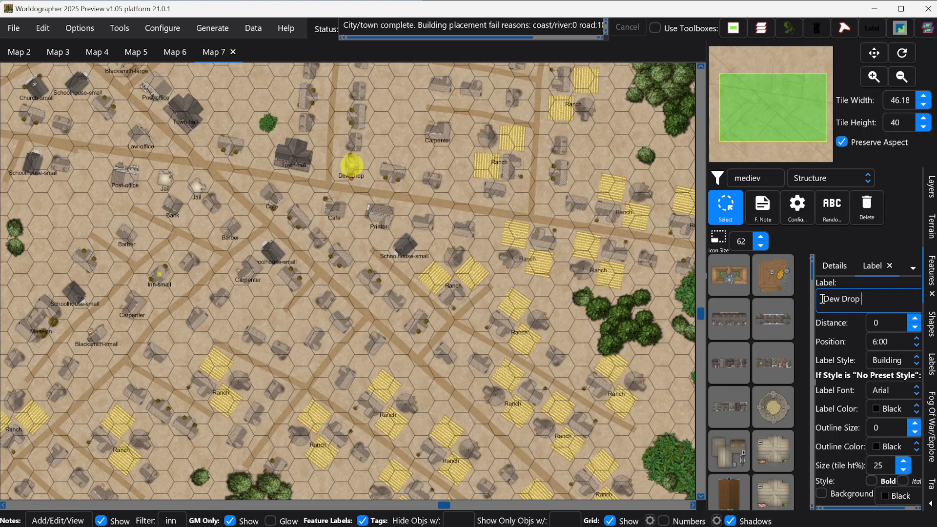
type("Inn")
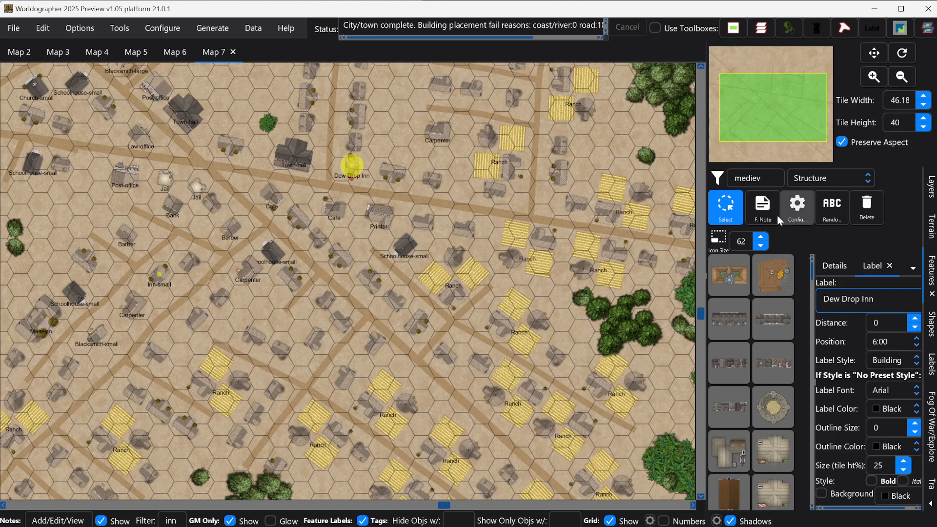
scroll(361, 150, "up", 4)
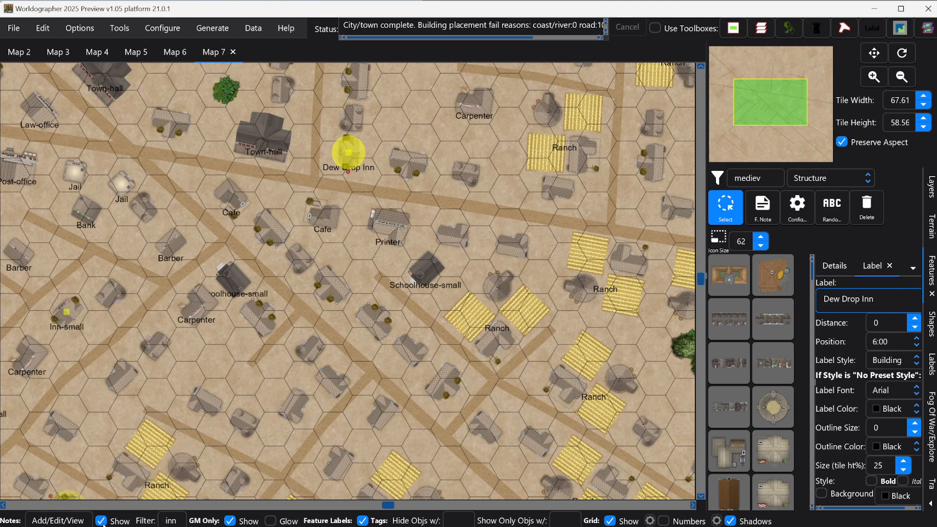
left_click(726, 209)
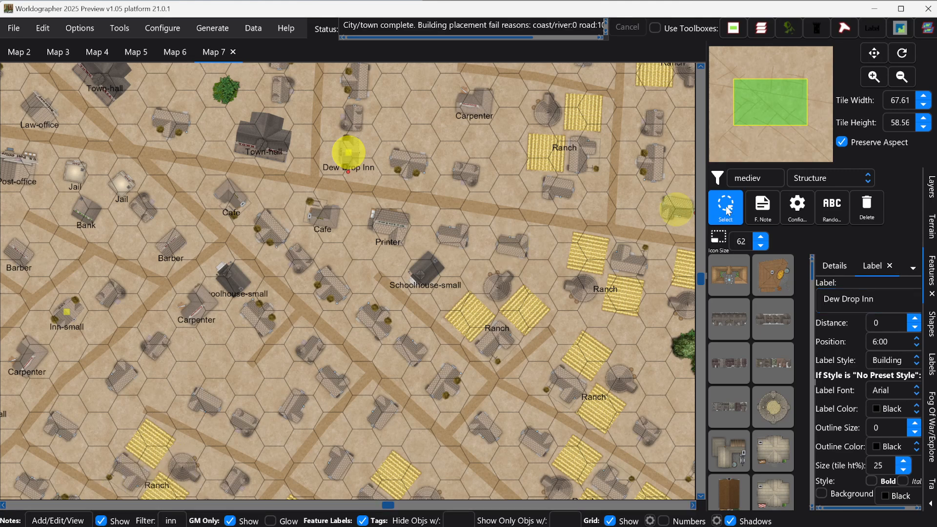